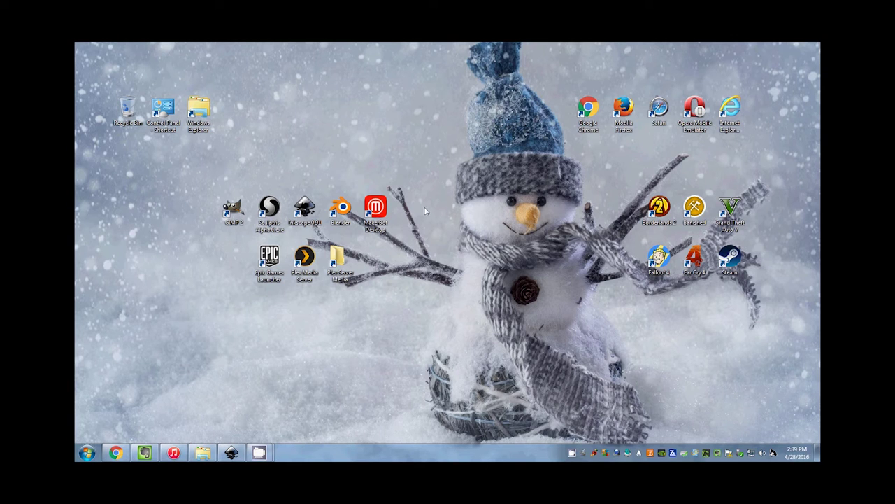
# Switch to Inkscape and inspect the outline of the shape with the round hole in Thing_001a.svg.
pyautogui.click(258, 453)
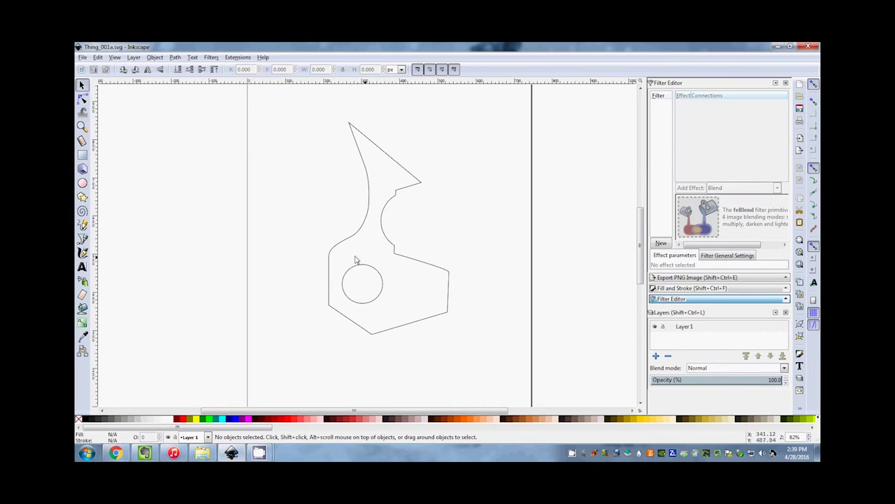
pyautogui.scroll(1, 416, 245)
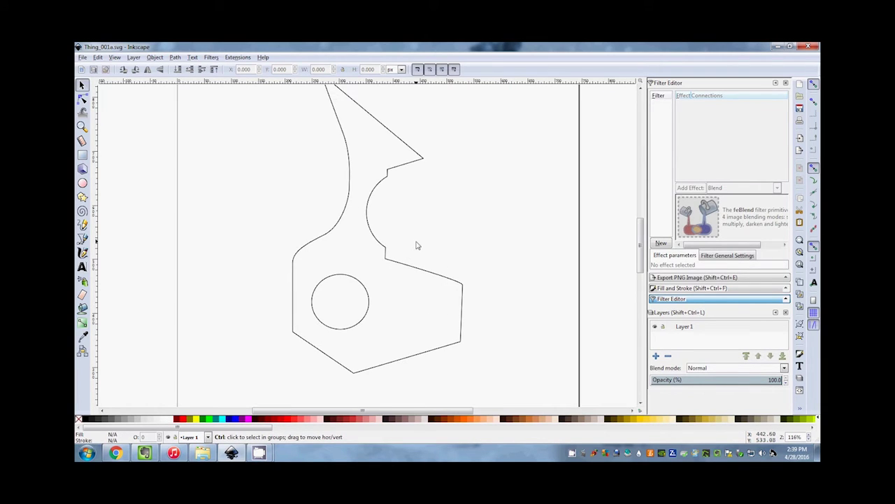
pyautogui.click(373, 236)
pyautogui.scroll(-2, 456, 244)
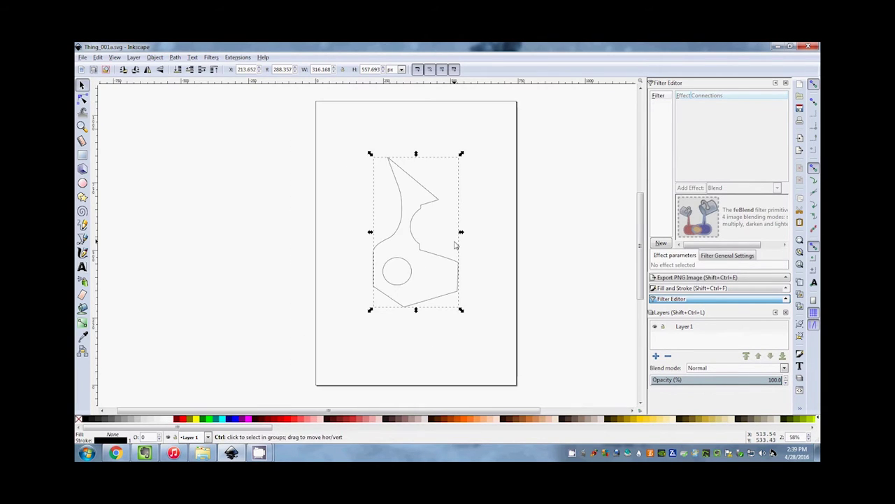
pyautogui.click(490, 266)
pyautogui.scroll(2, 456, 244)
pyautogui.scroll(-2, 456, 244)
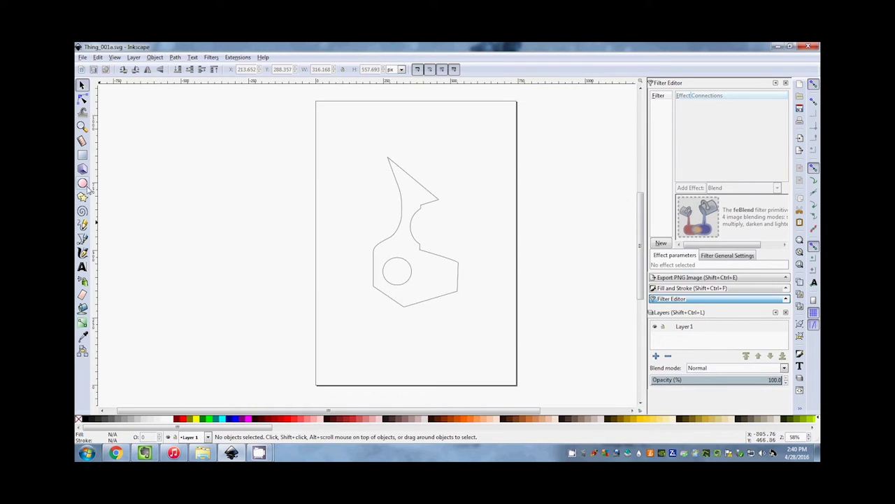
# Draw a closed seven-point polygon above the existing shape with the Pen tool, about 352 px wide and 278 px high.
pyautogui.click(83, 155)
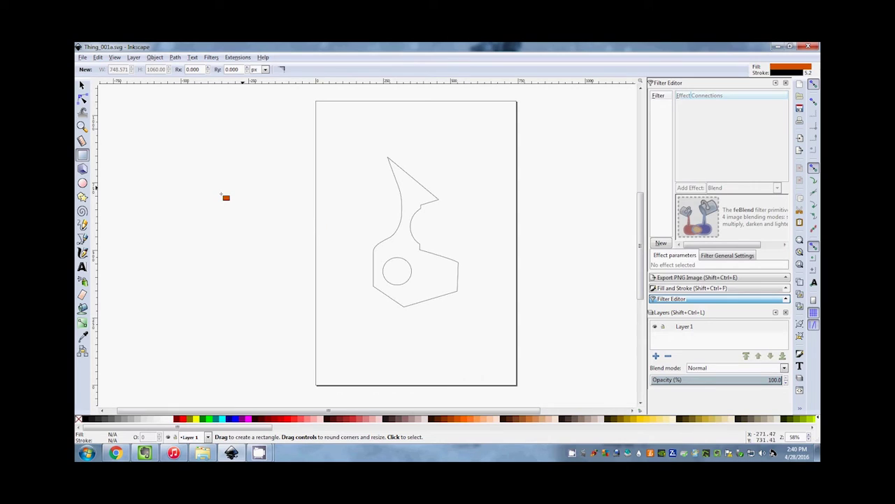
pyautogui.click(82, 238)
pyautogui.scroll(1, 449, 246)
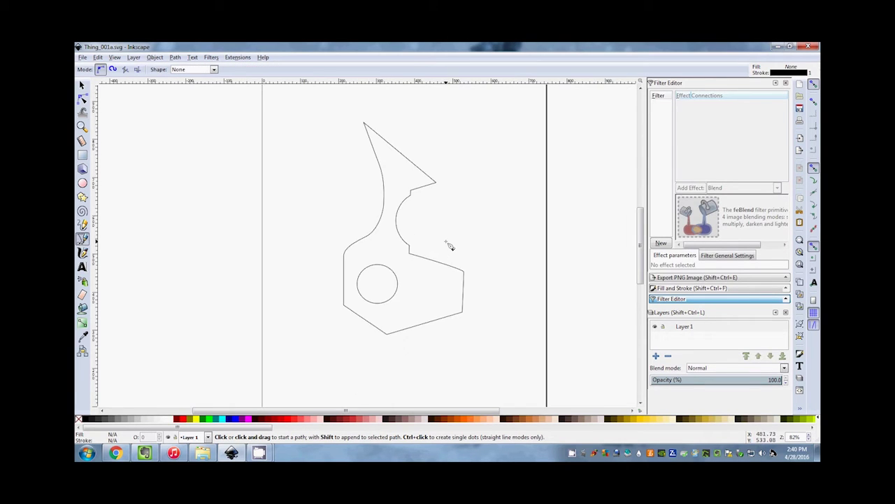
pyautogui.scroll(5, 448, 244)
pyautogui.click(333, 237)
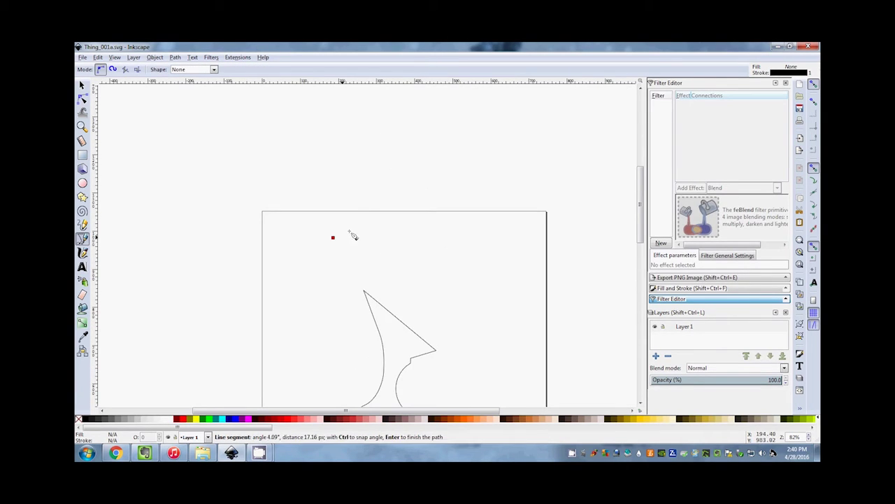
pyautogui.click(386, 185)
pyautogui.click(466, 266)
pyautogui.click(445, 289)
pyautogui.click(405, 255)
pyautogui.click(382, 220)
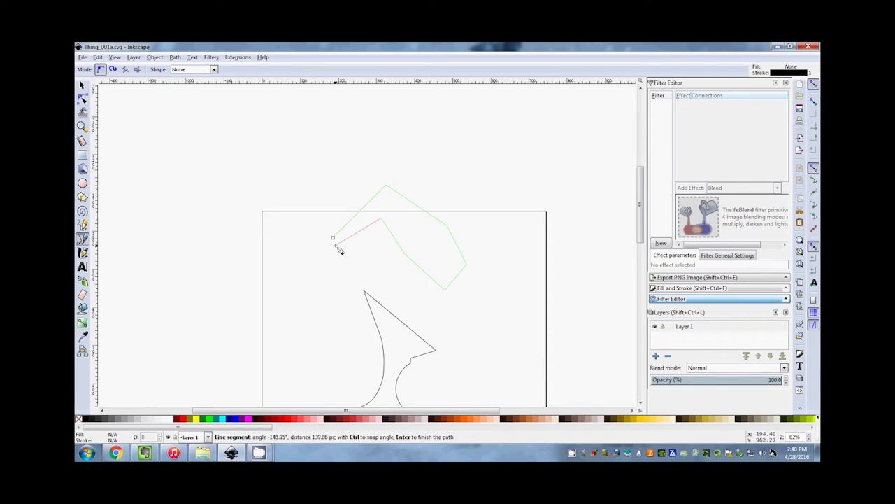
pyautogui.click(333, 237)
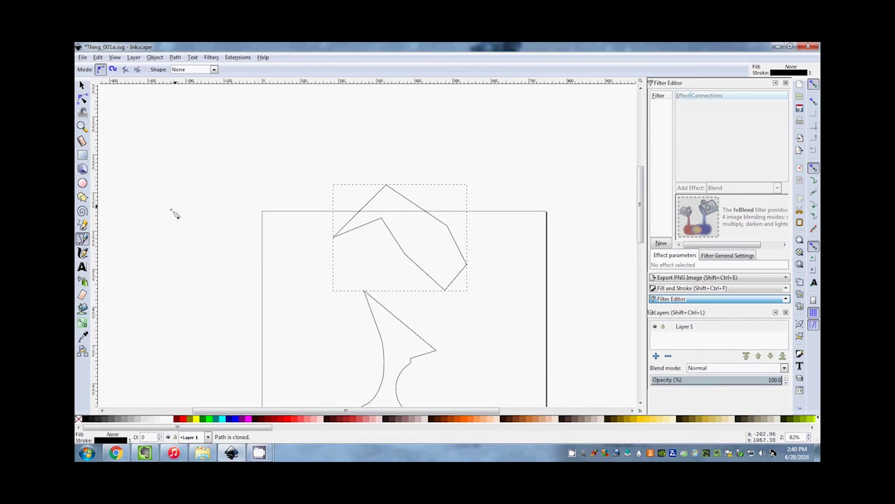
# Draw a circle, place it over the polygon's inner edge and subtract it from the polygon with Difference.
pyautogui.click(82, 182)
pyautogui.moveTo(232, 242); pyautogui.dragTo(286, 296)
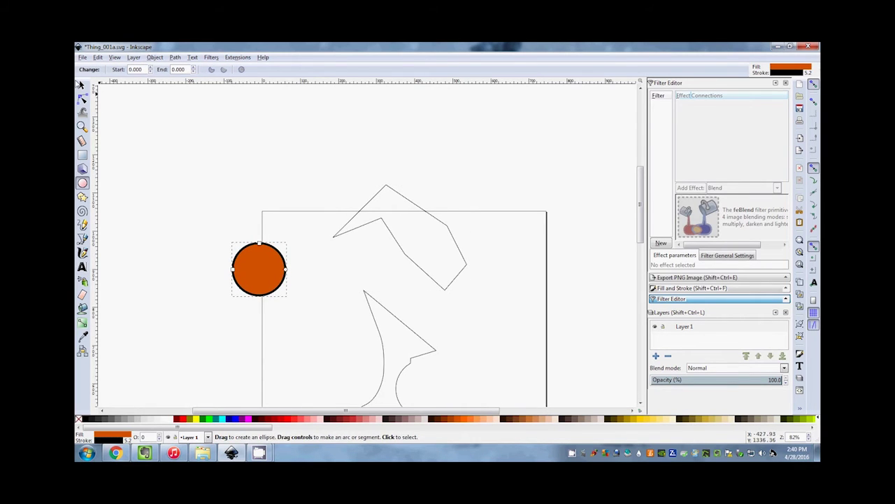
pyautogui.click(81, 85)
pyautogui.moveTo(253, 256)
pyautogui.mouseDown()
pyautogui.moveTo(414, 265)
pyautogui.moveTo(402, 252)
pyautogui.mouseUp()
pyautogui.keyDown('shift'); pyautogui.click(446, 232); pyautogui.keyUp('shift')
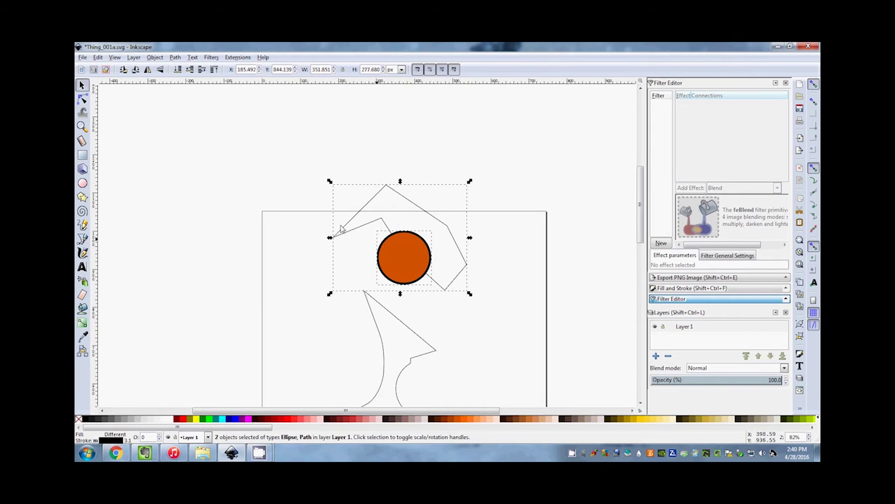
pyautogui.click(174, 58)
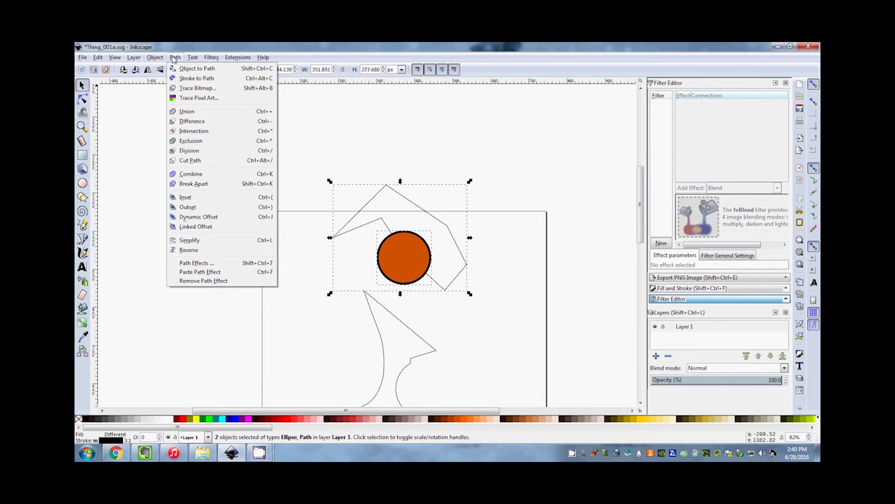
pyautogui.click(200, 122)
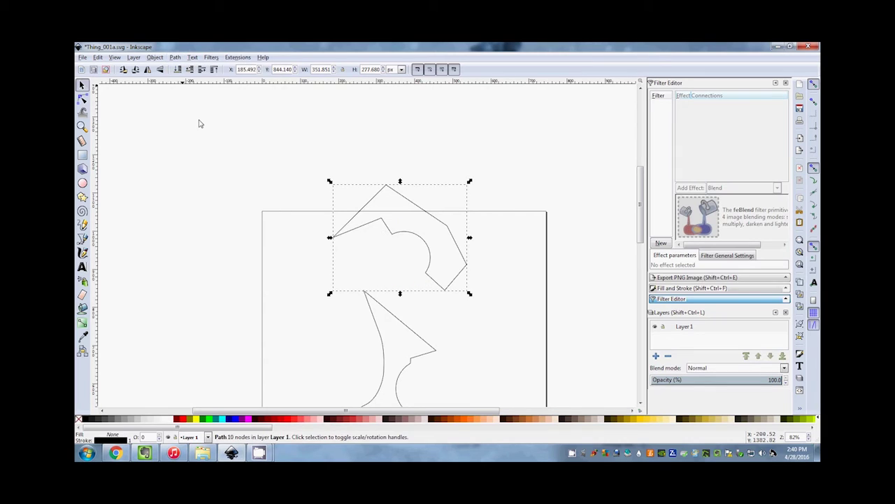
# Draw a smaller circle about 85 px wide on the polygon's upper edge and merge it into the polygon with Union.
pyautogui.click(310, 175)
pyautogui.click(83, 183)
pyautogui.moveTo(227, 173); pyautogui.dragTo(414, 195)
pyautogui.press('s')
pyautogui.click(418, 234)
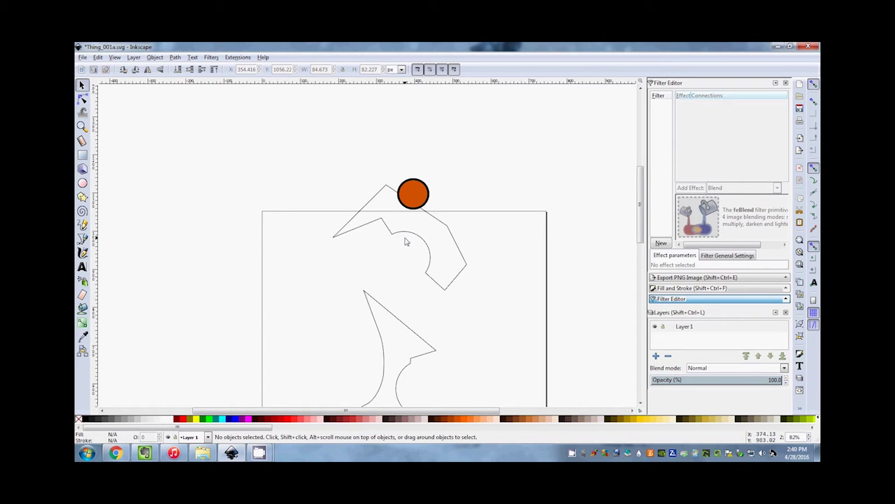
pyautogui.click(405, 232)
pyautogui.keyDown('shift'); pyautogui.click(417, 198); pyautogui.keyUp('shift')
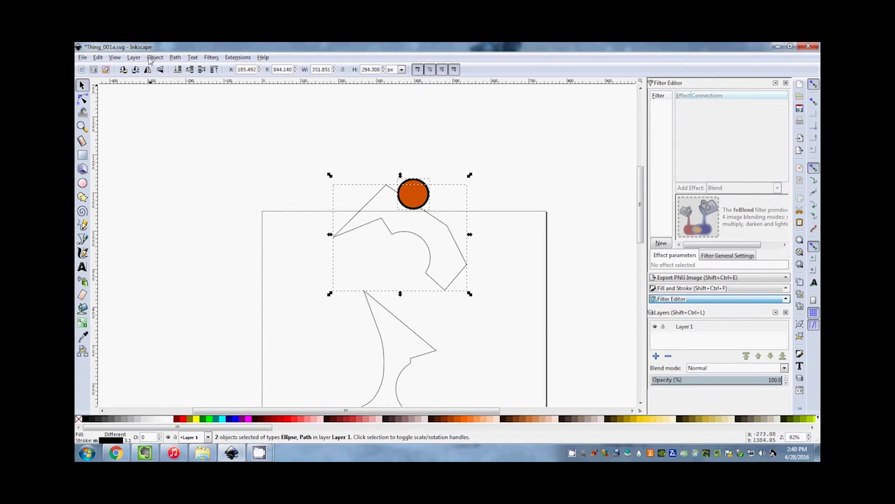
pyautogui.click(174, 57)
pyautogui.click(202, 118)
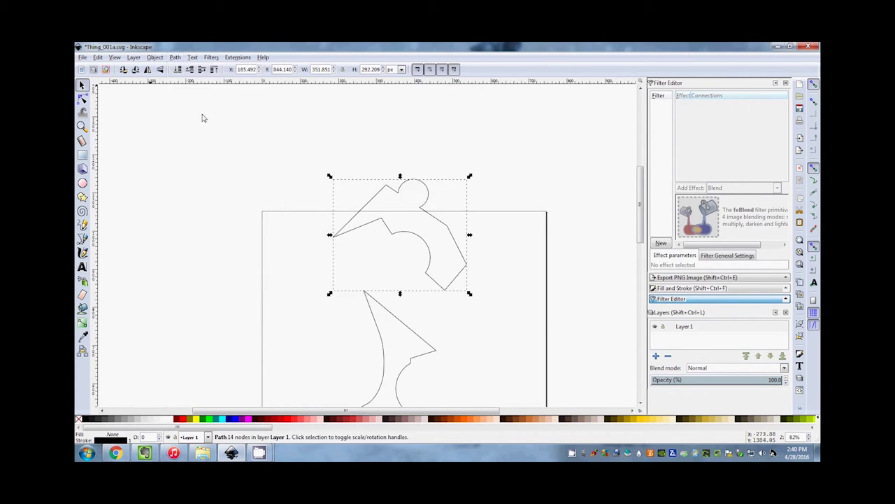
pyautogui.click(538, 227)
# Delete the combined polygon drawn above the original shape.
pyautogui.scroll(-4, 459, 262)
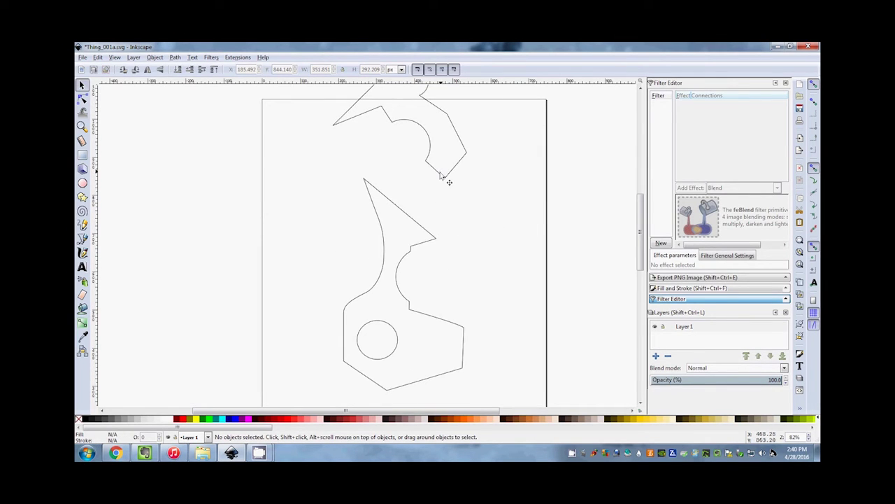
pyautogui.click(441, 175)
pyautogui.press('Delete')
pyautogui.click(412, 225)
pyautogui.keyDown('ctrl'); pyautogui.scroll(-1, 460, 256); pyautogui.keyUp('ctrl')
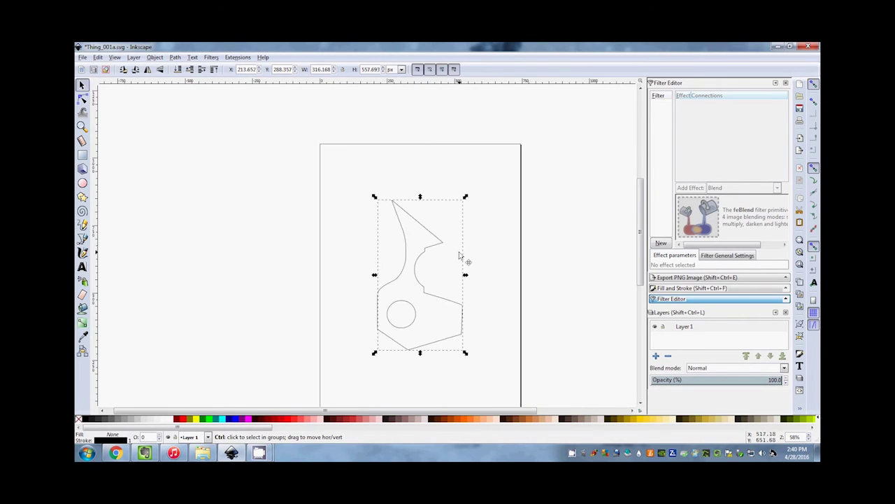
pyautogui.keyDown('ctrl'); pyautogui.scroll(1, 448, 300); pyautogui.keyUp('ctrl')
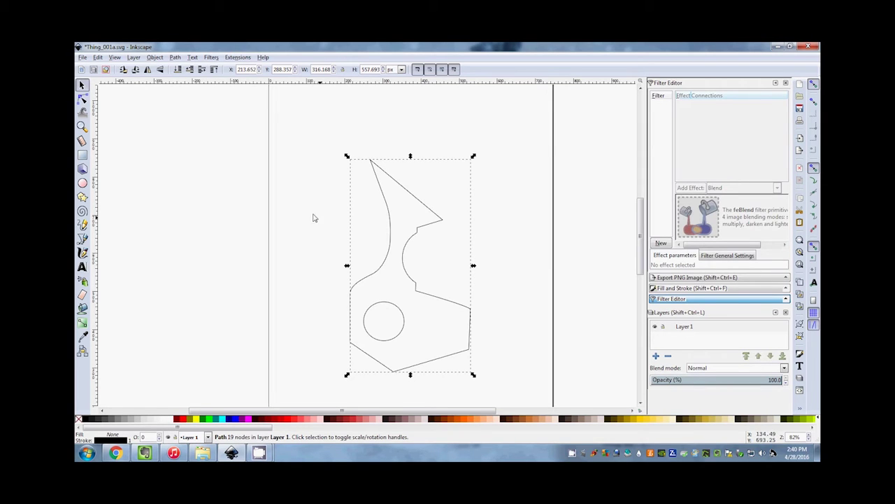
pyautogui.scroll(-1, 413, 191)
pyautogui.scroll(1, 413, 191)
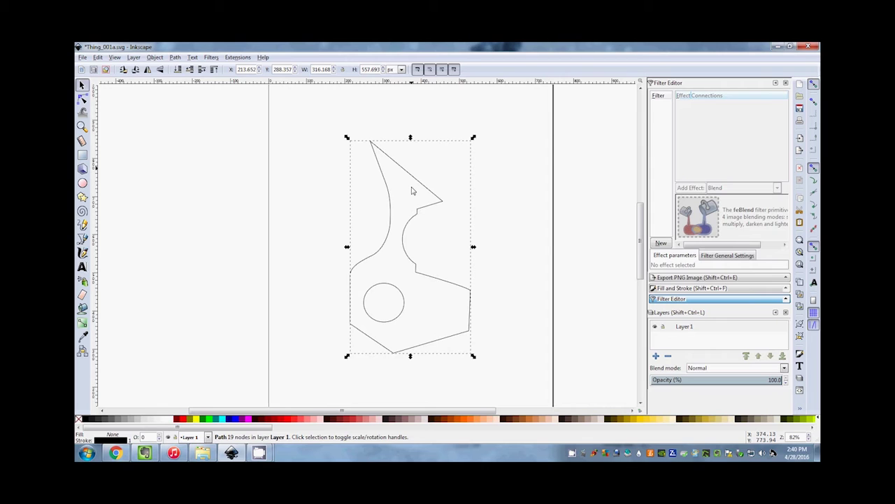
# Save the drawing in Inkscape SVG format as Thing_001a.svg in the Downloads folder, overwriting the existing file.
pyautogui.click(82, 59)
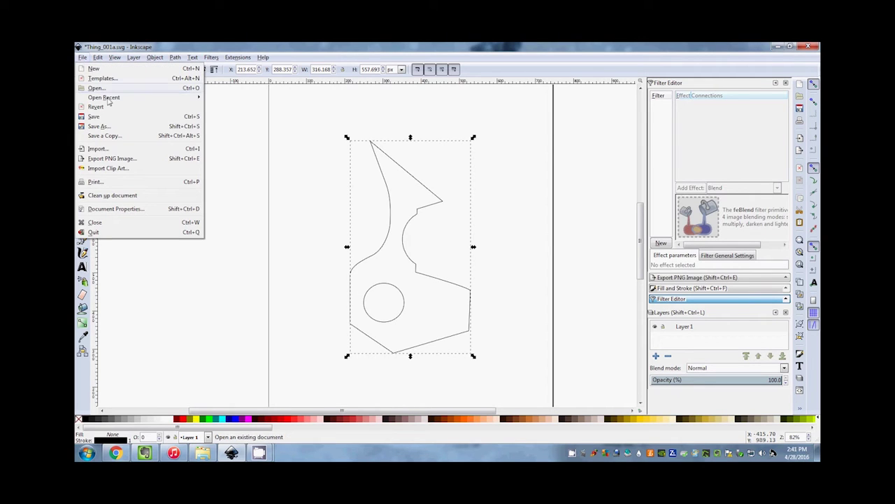
pyautogui.click(99, 126)
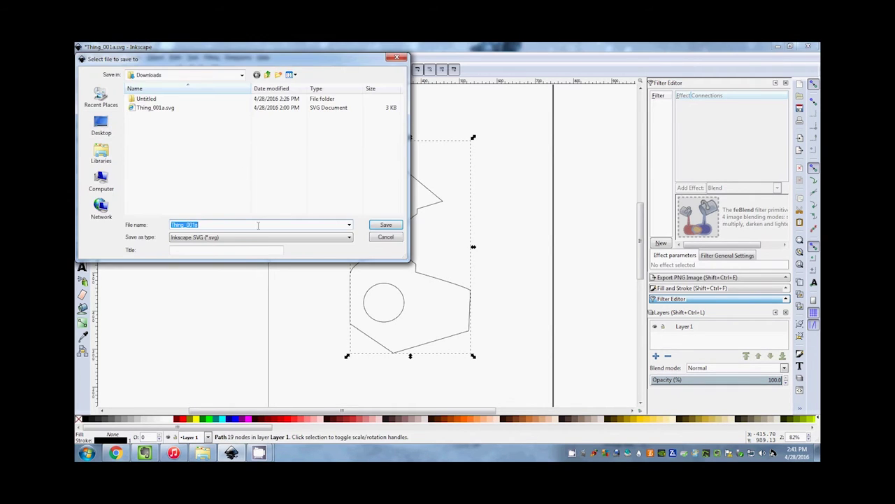
pyautogui.click(152, 109)
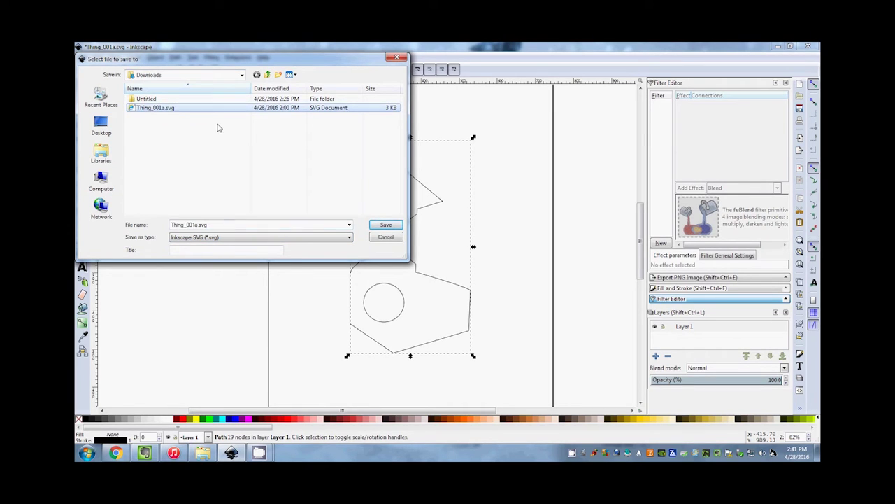
pyautogui.click(386, 225)
pyautogui.click(514, 285)
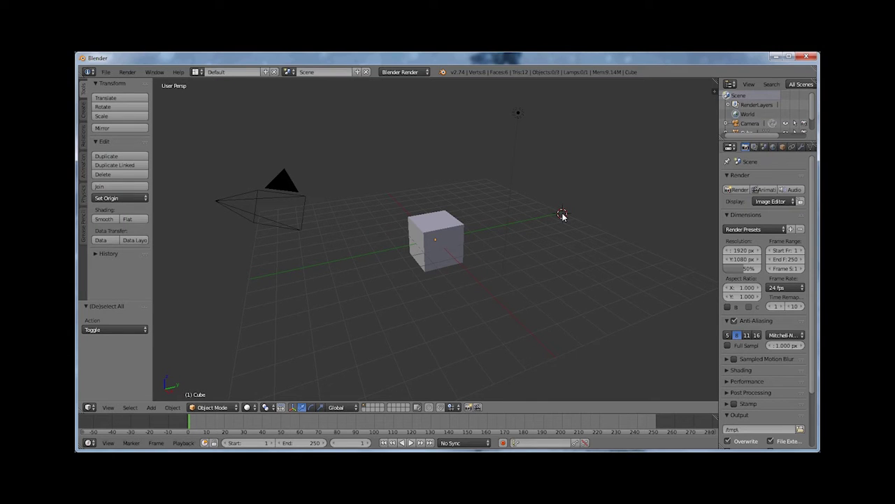
# Switch to Blender and delete the default cube, lamp and camera from the scene.
pyautogui.moveTo(494, 235); pyautogui.dragTo(477, 243)
pyautogui.rightClick(449, 238)
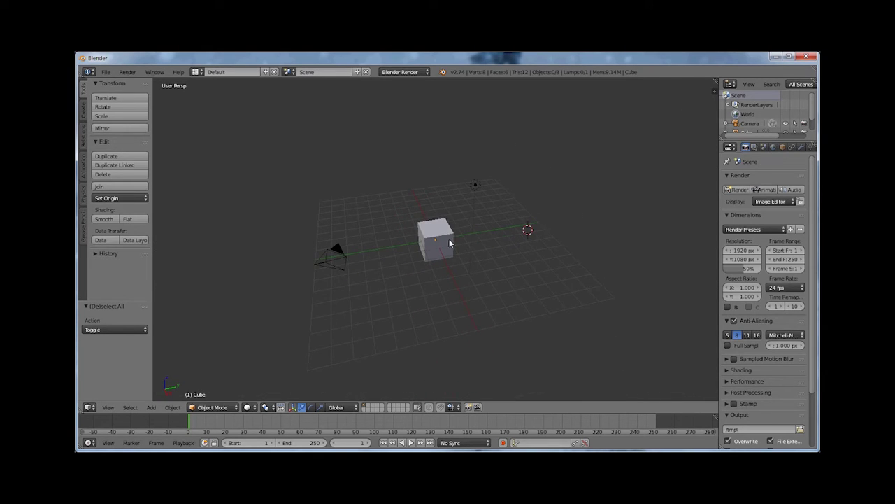
pyautogui.press('Delete')
pyautogui.rightClick(476, 187)
pyautogui.press('x')
pyautogui.click(463, 186)
pyautogui.rightClick(334, 254)
pyautogui.press('x')
pyautogui.click(323, 257)
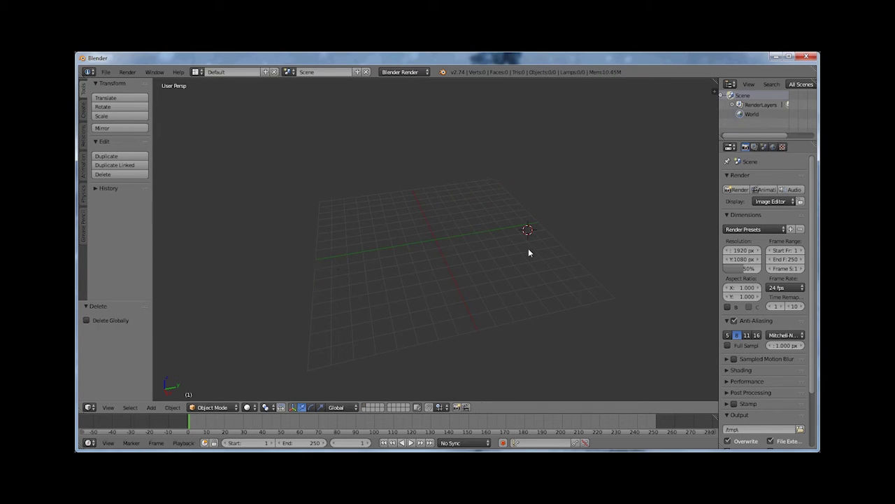
# Import Thing_001a.svg from the Downloads folder as Scalable Vector Graphics.
pyautogui.click(106, 72)
pyautogui.moveTo(131, 242)
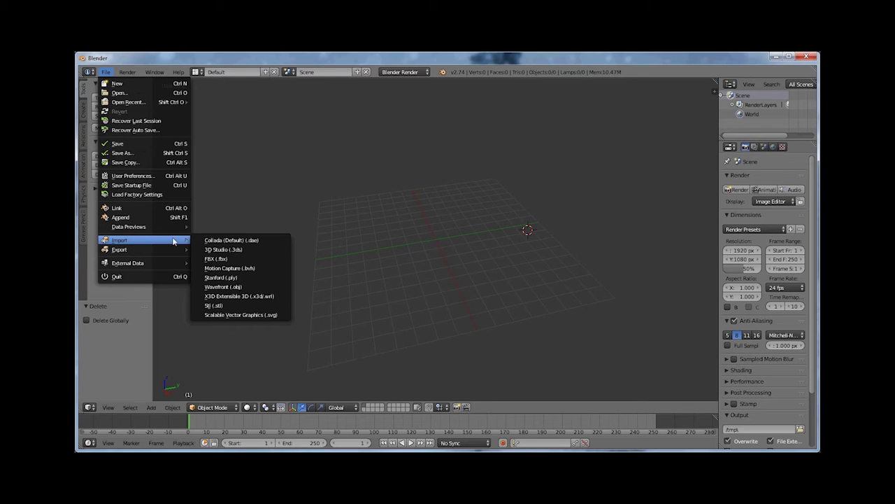
pyautogui.click(244, 316)
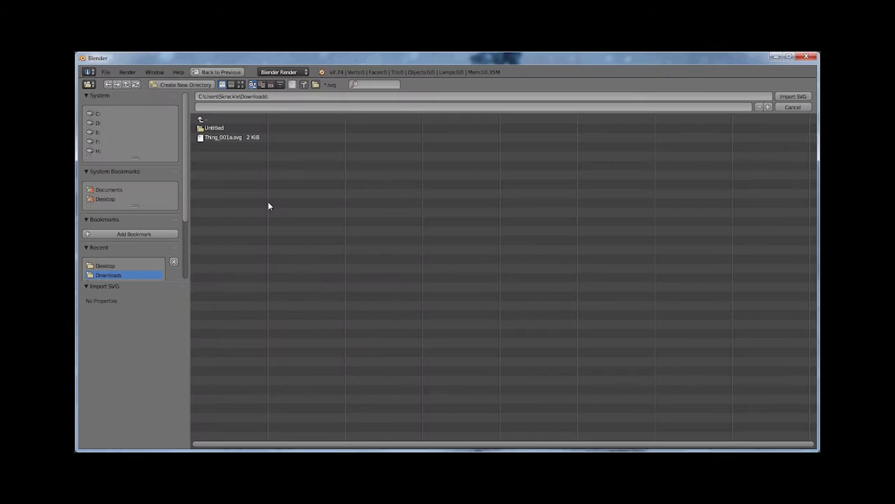
pyautogui.click(218, 136)
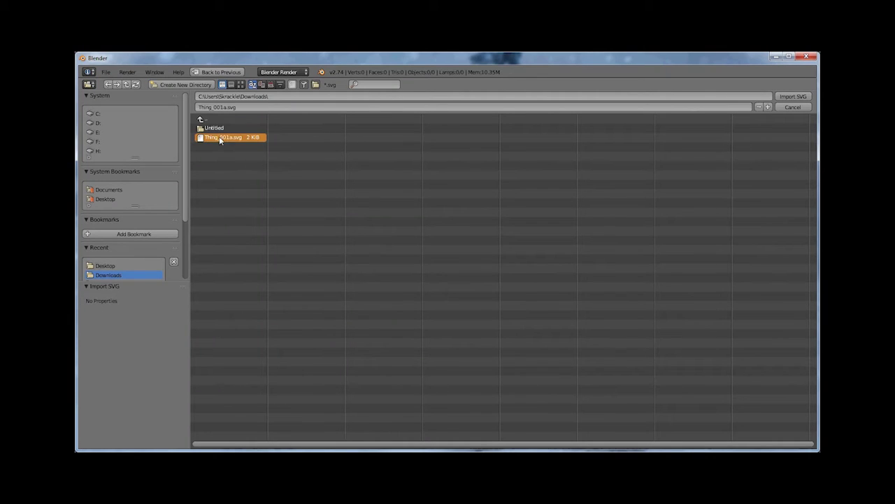
pyautogui.click(798, 97)
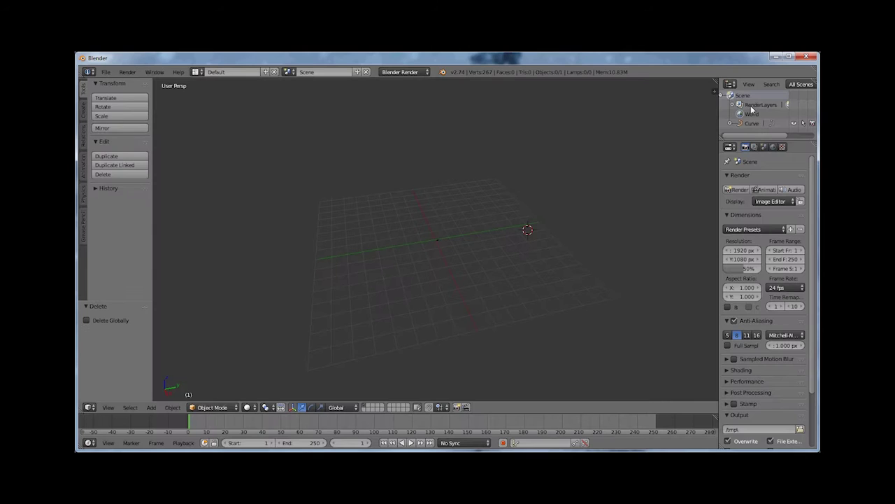
# Select the tiny imported curve near the grid centre and scale it up by about 5.39.
pyautogui.rightClick(439, 243)
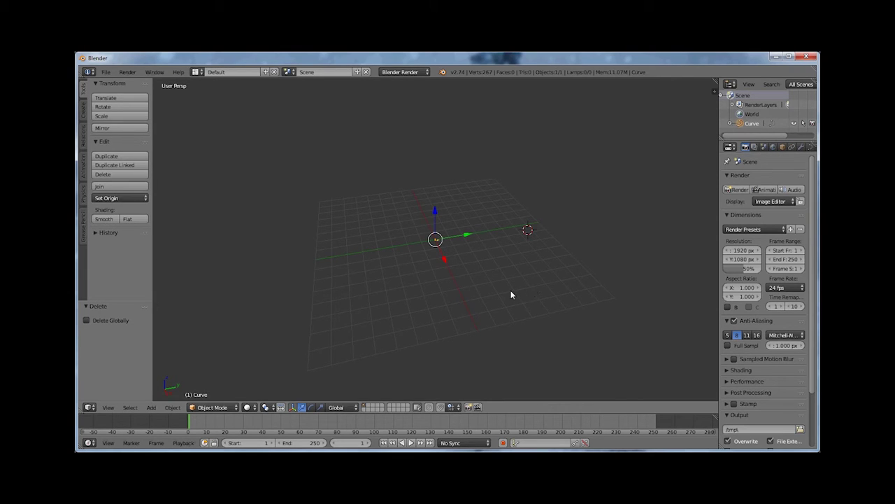
pyautogui.press('s')
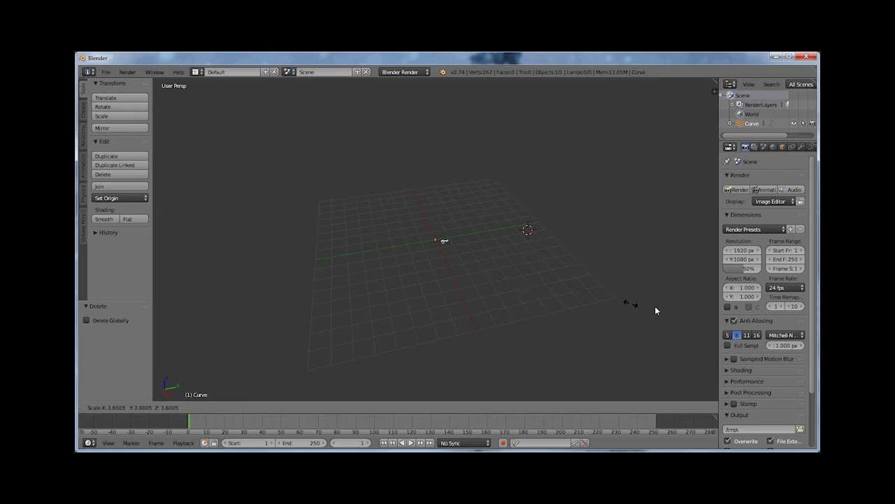
pyautogui.click(591, 314)
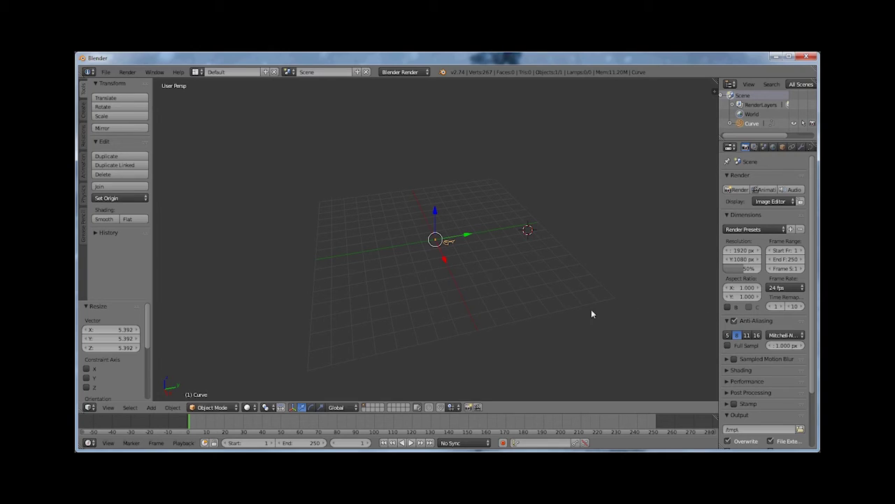
# Set the curve's origin to its geometry and scale the curve up by about 8.26.
pyautogui.click(112, 199)
pyautogui.click(140, 221)
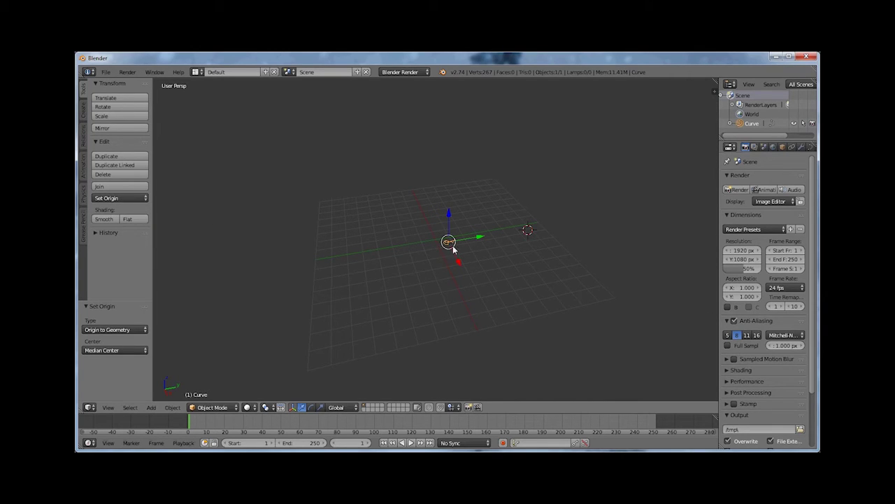
pyautogui.press('s')
pyautogui.click(705, 287)
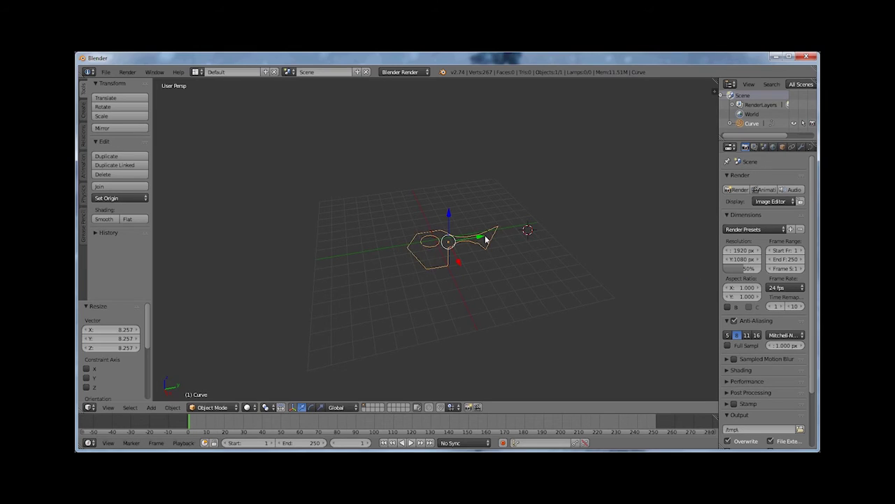
# Move the curve along Y to the grid centre and raise it 1.608 along Z.
pyautogui.press('g')
pyautogui.press('y')
pyautogui.click(460, 248)
pyautogui.moveTo(508, 237); pyautogui.dragTo(498, 296)
pyautogui.moveTo(440, 219); pyautogui.dragTo(445, 202)
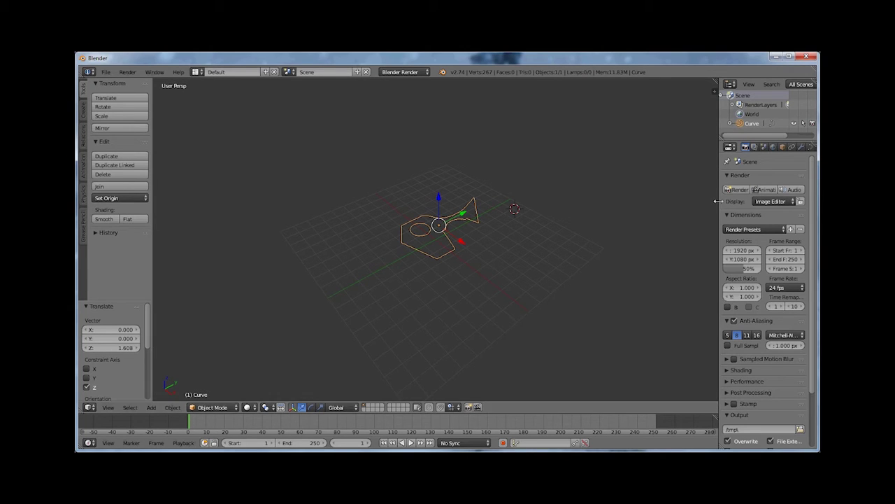
# Widen the properties editor and set the curve's shape to 2D in its curve data settings.
pyautogui.moveTo(718, 202); pyautogui.dragTo(524, 214)
pyautogui.scroll(5, 371, 217)
pyautogui.scroll(4, 392, 207)
pyautogui.scroll(-5, 429, 198)
pyautogui.moveTo(429, 198); pyautogui.dragTo(398, 279)
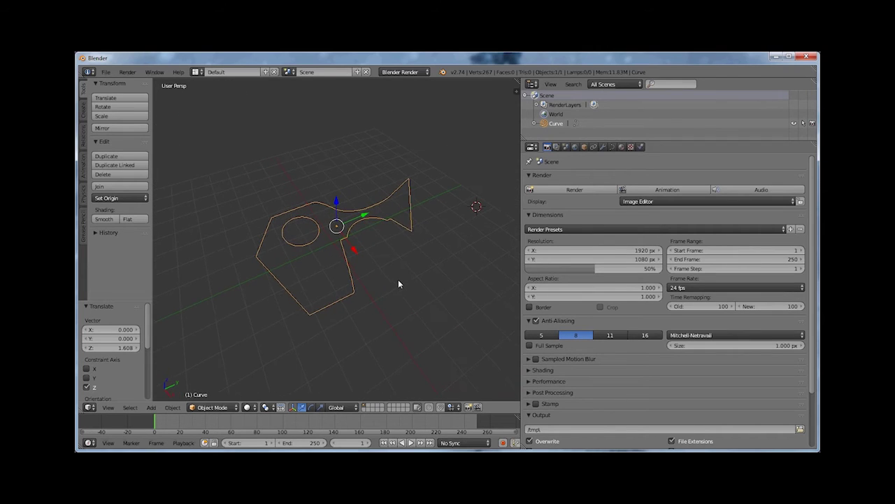
pyautogui.click(612, 148)
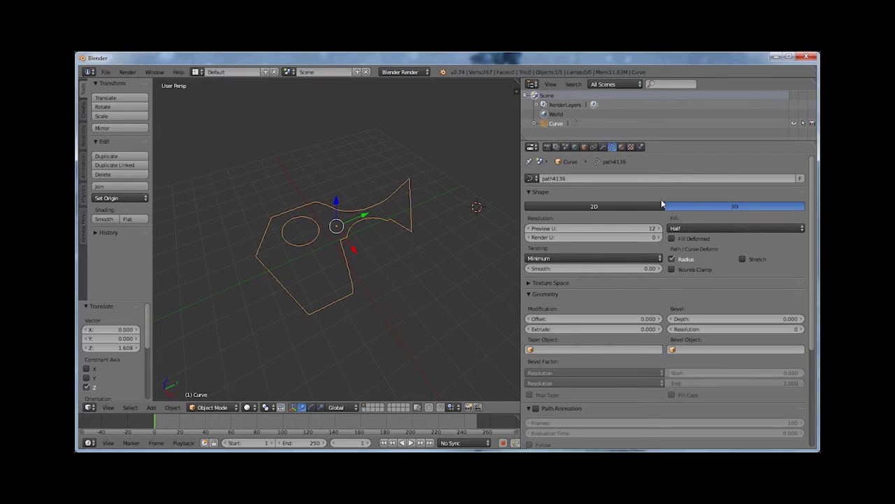
pyautogui.click(583, 208)
pyautogui.moveTo(418, 273); pyautogui.dragTo(385, 256)
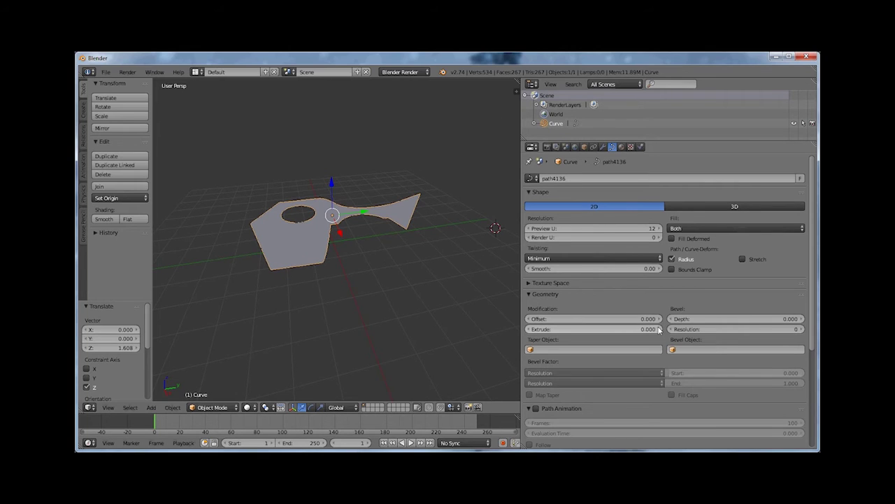
# Set the curve's geometry extrusion to 0.010 to give the flat shape thickness.
pyautogui.moveTo(659, 333); pyautogui.dragTo(662, 333)
pyautogui.moveTo(443, 280); pyautogui.dragTo(407, 291)
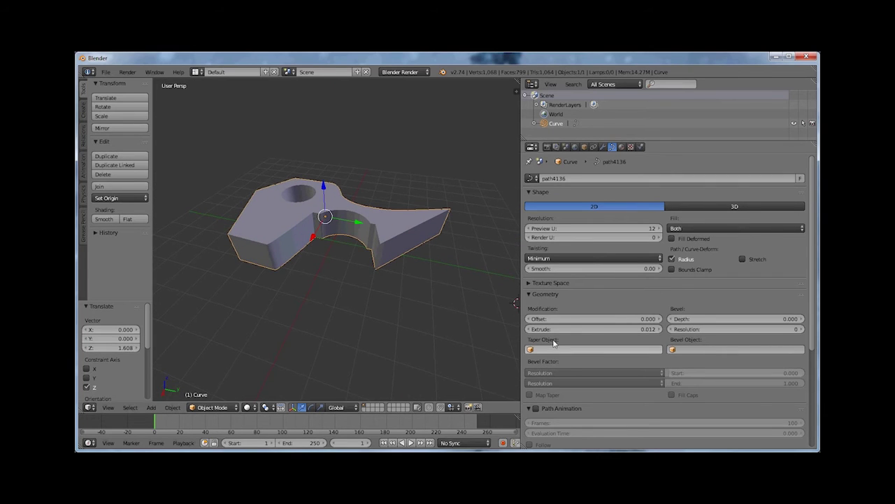
pyautogui.click(529, 332)
pyautogui.click(530, 331)
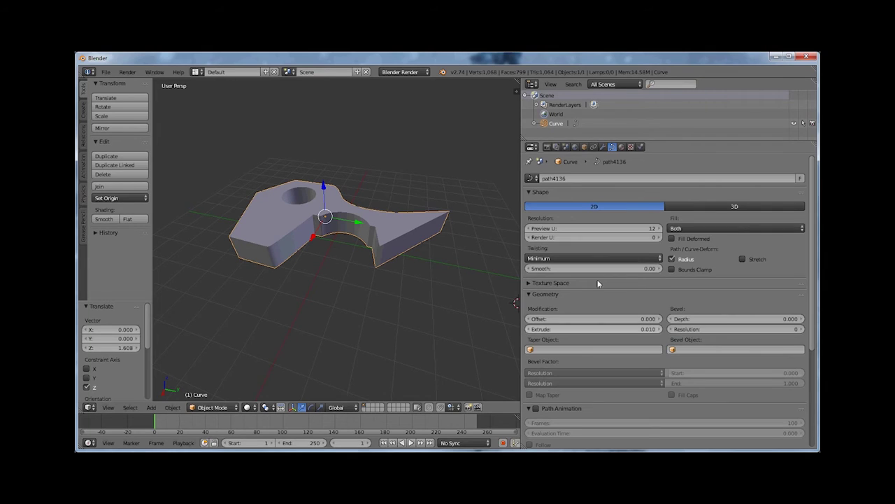
pyautogui.moveTo(412, 324)
pyautogui.mouseDown()
pyautogui.moveTo(398, 322)
pyautogui.moveTo(394, 228)
pyautogui.moveTo(404, 336)
pyautogui.moveTo(389, 317)
pyautogui.moveTo(405, 323)
pyautogui.mouseUp()
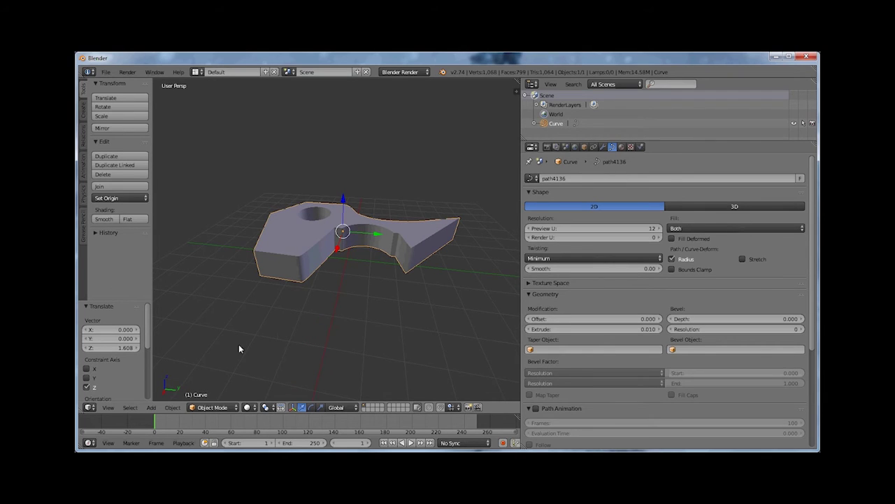
# Convert the extruded curve to a mesh with Mesh from Curve/Meta/Surf/Text.
pyautogui.click(174, 411)
pyautogui.moveTo(197, 104)
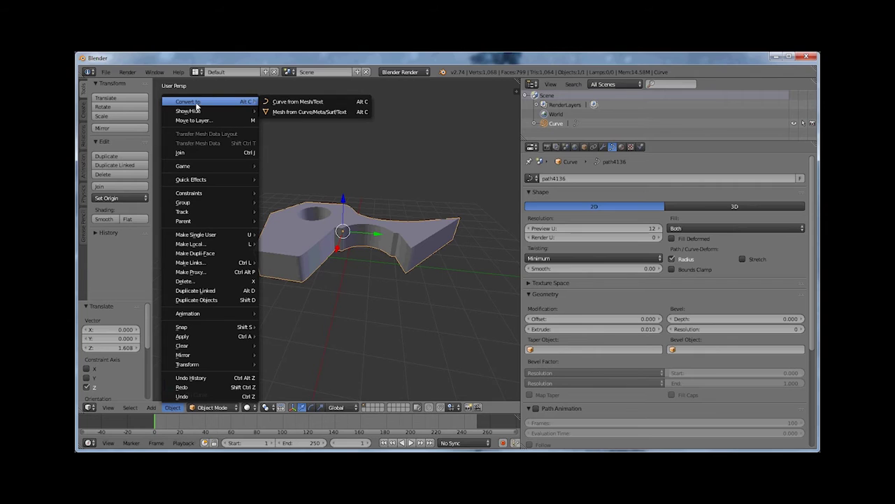
pyautogui.click(297, 111)
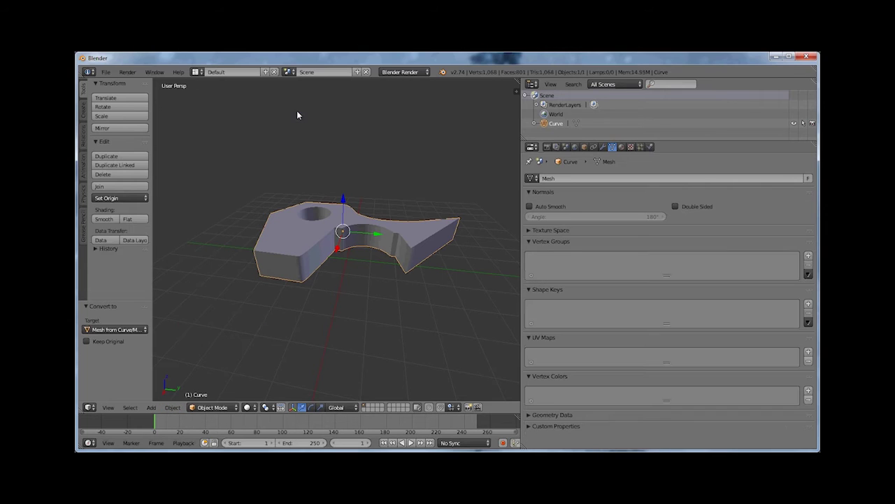
pyautogui.moveTo(391, 305); pyautogui.dragTo(357, 289)
pyautogui.scroll(3, 376, 291)
pyautogui.scroll(-3, 357, 289)
pyautogui.moveTo(384, 333); pyautogui.dragTo(364, 321)
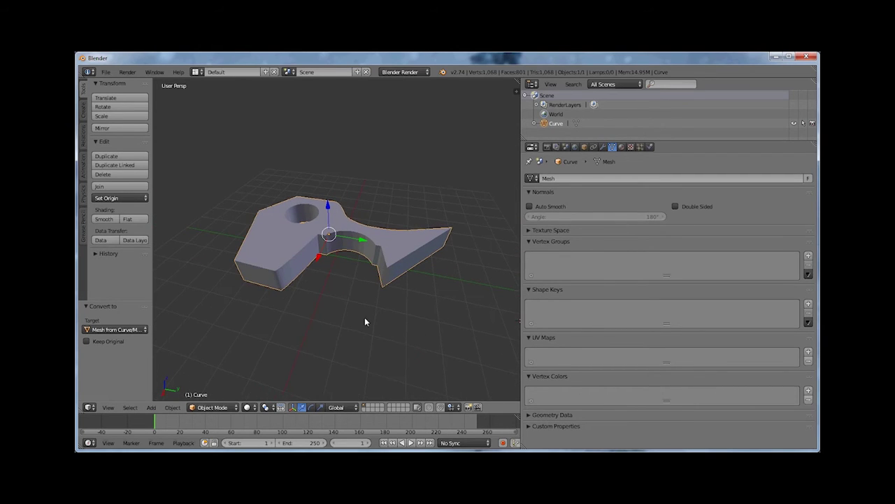
# Switch the converted mesh to Edit Mode and examine its edges and faces from several sides.
pyautogui.click(212, 408)
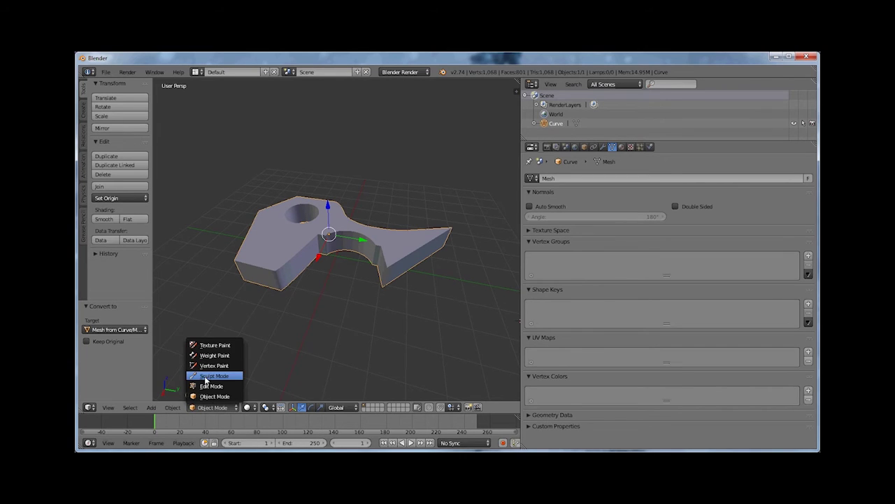
pyautogui.click(208, 386)
pyautogui.moveTo(321, 283); pyautogui.dragTo(367, 318)
pyautogui.scroll(5, 317, 309)
pyautogui.scroll(-5, 317, 308)
pyautogui.moveTo(364, 271); pyautogui.dragTo(329, 280)
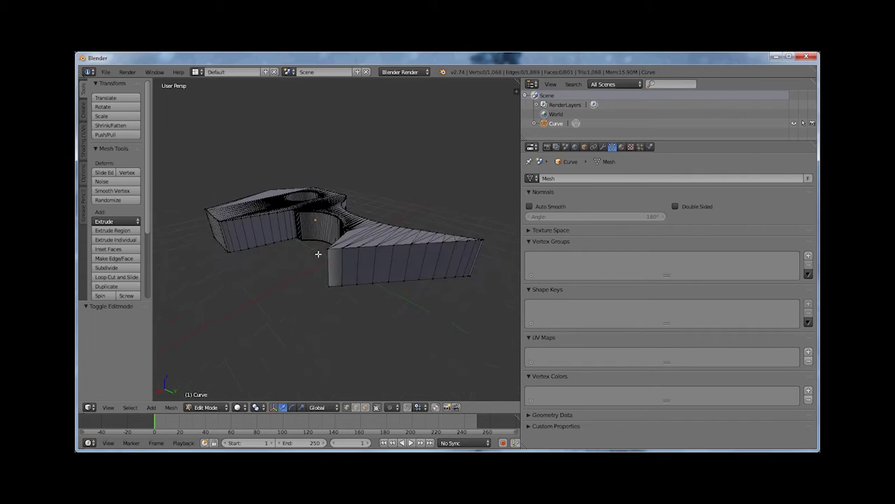
pyautogui.moveTo(344, 260); pyautogui.dragTo(332, 261)
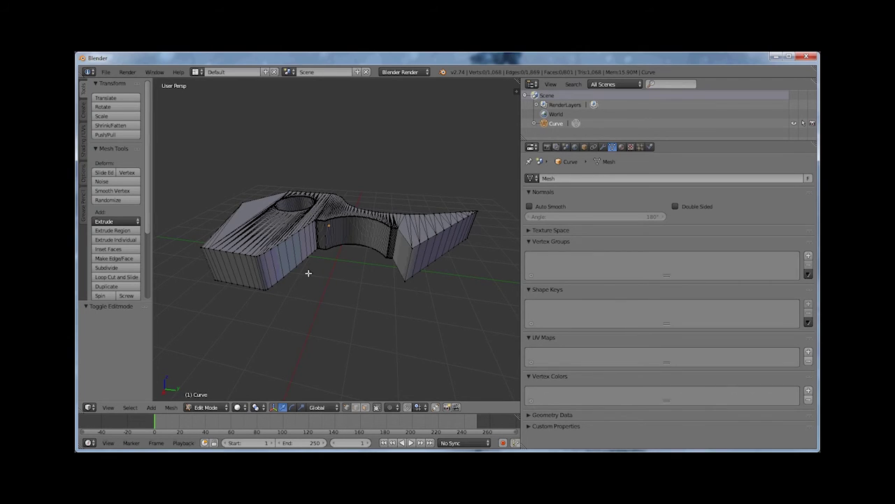
# Switch to face select mode, make the normals of all faces consistent and deselect everything.
pyautogui.press('a')
pyautogui.click(364, 408)
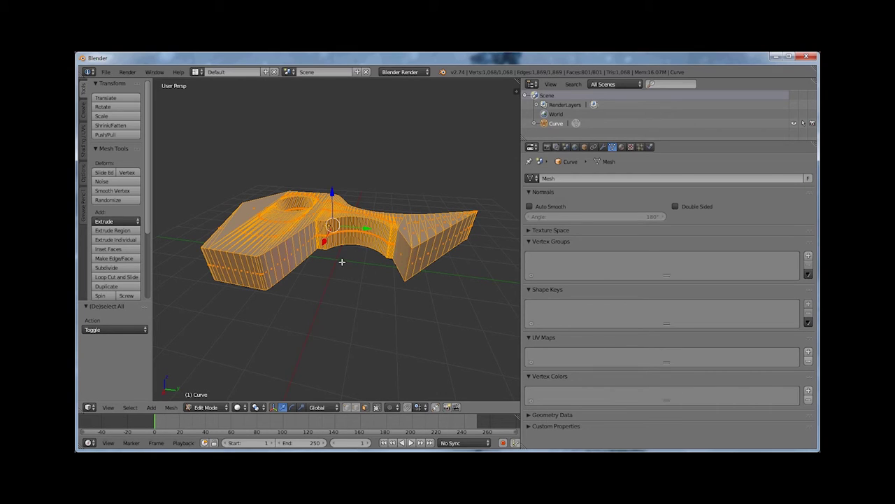
pyautogui.hotkey('ctrl', 'n')
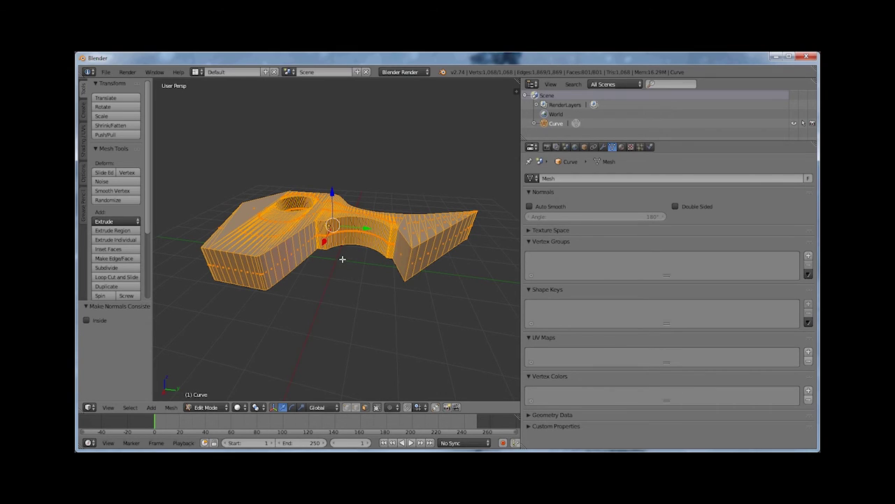
pyautogui.press('a')
pyautogui.moveTo(335, 269); pyautogui.dragTo(357, 258)
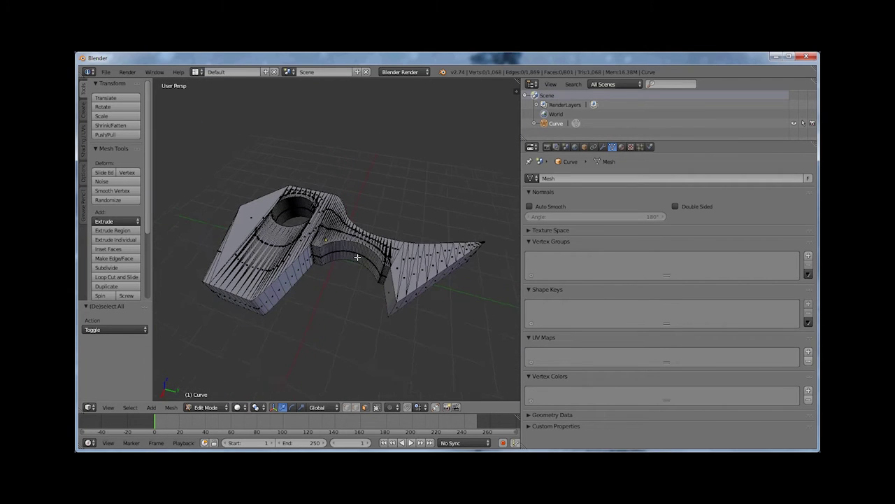
pyautogui.click(237, 407)
pyautogui.click(252, 368)
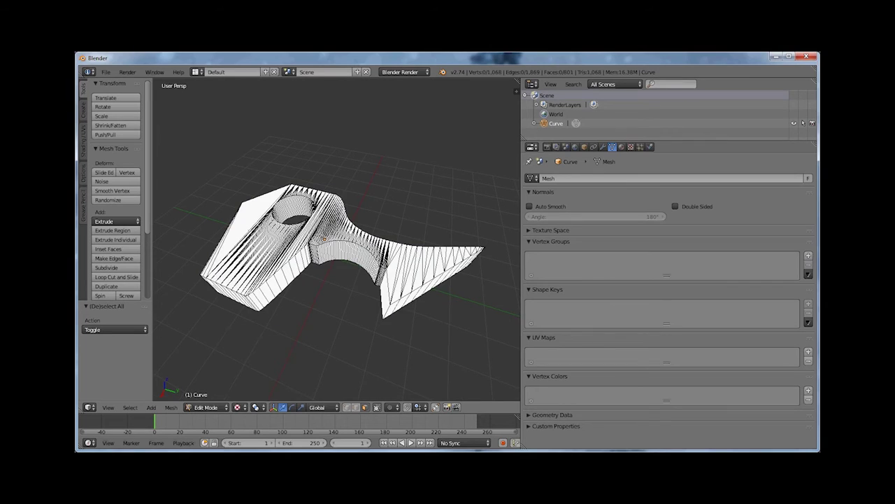
pyautogui.click(237, 408)
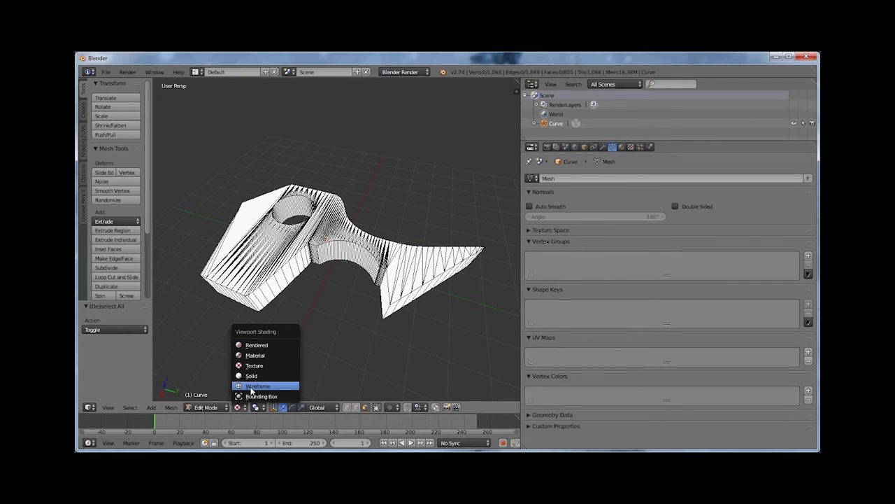
pyautogui.click(252, 384)
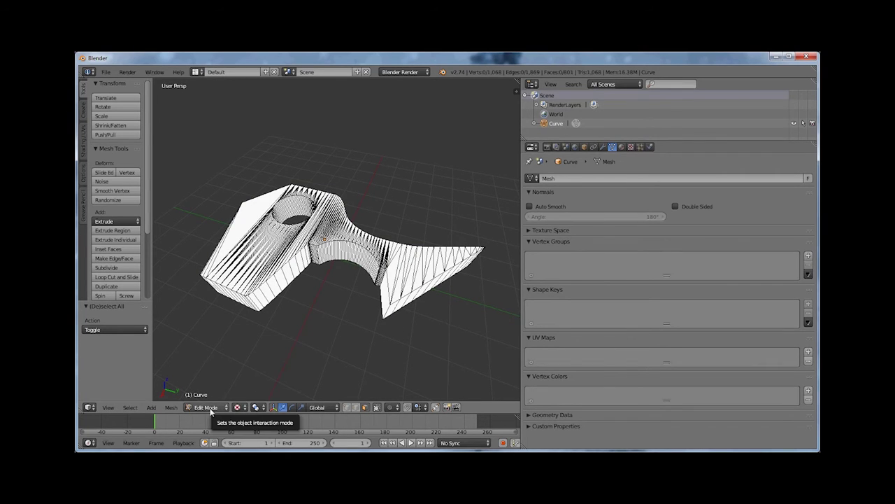
pyautogui.click(237, 407)
pyautogui.click(252, 376)
pyautogui.moveTo(308, 331)
pyautogui.mouseDown()
pyautogui.moveTo(352, 316)
pyautogui.moveTo(317, 326)
pyautogui.moveTo(342, 329)
pyautogui.moveTo(392, 262)
pyautogui.moveTo(401, 335)
pyautogui.moveTo(394, 344)
pyautogui.moveTo(366, 333)
pyautogui.mouseUp()
pyautogui.scroll(2, 320, 327)
pyautogui.scroll(-2, 342, 328)
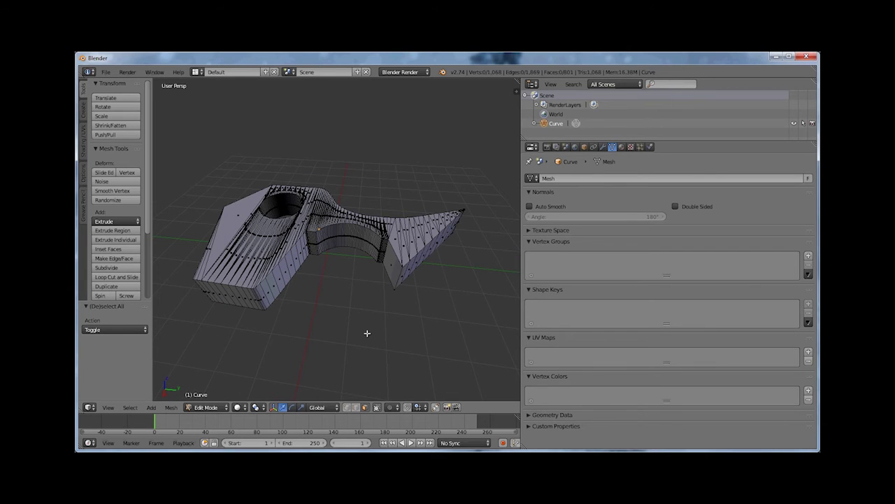
# Make hidden geometry selectable and show the mesh in right orthographic view.
pyautogui.click(376, 407)
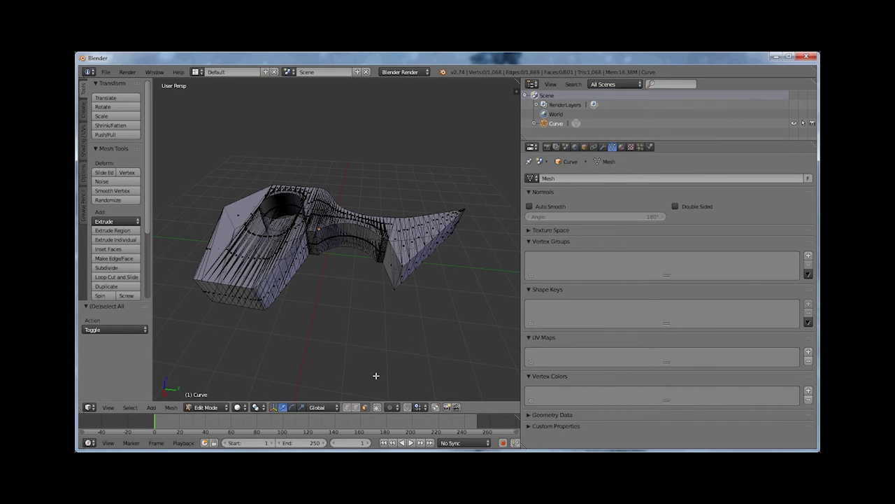
pyautogui.press('KP_3')
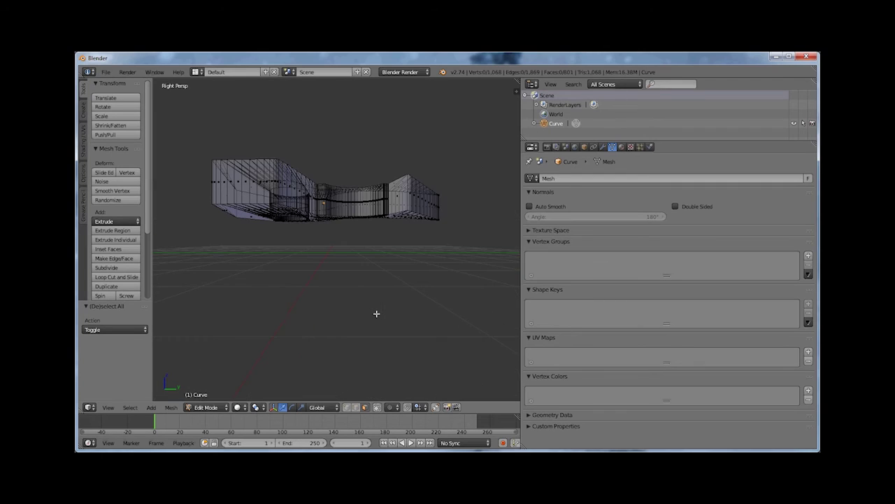
pyautogui.press('KP_5')
pyautogui.moveTo(372, 306); pyautogui.dragTo(366, 358)
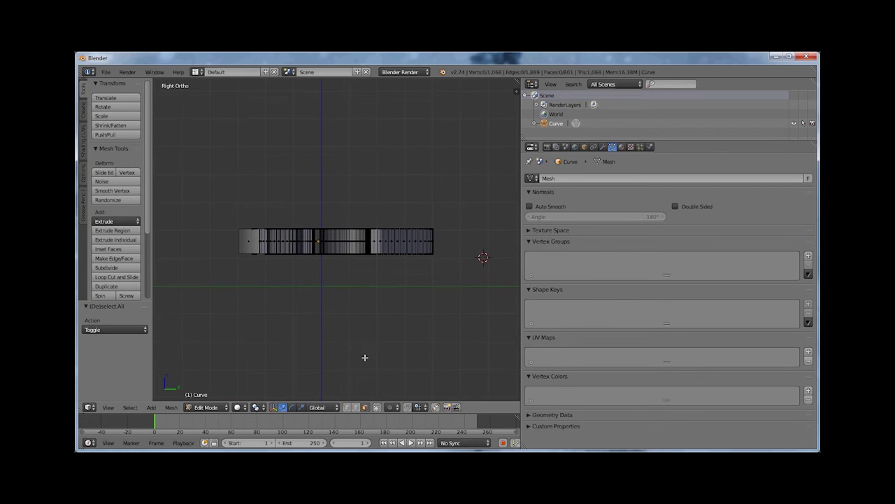
# Box-select all the top faces and all the bottom faces of the mesh.
pyautogui.press('b')
pyautogui.moveTo(221, 208); pyautogui.dragTo(454, 233)
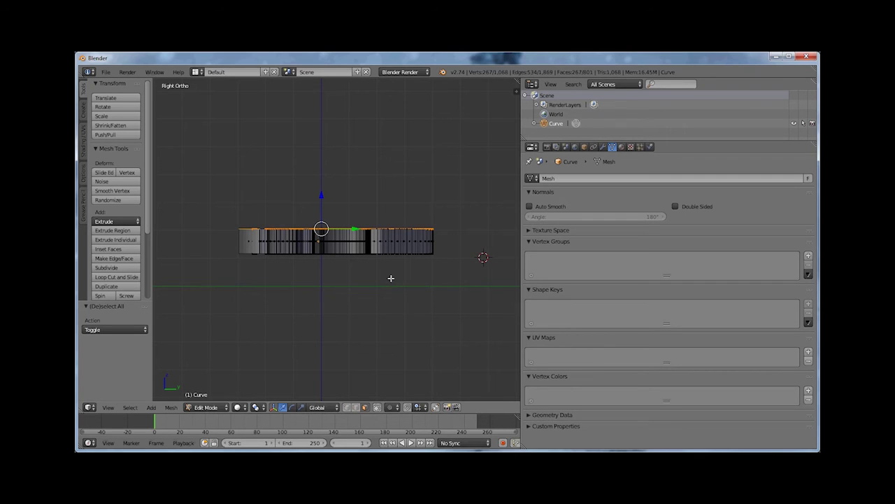
pyautogui.press('b')
pyautogui.moveTo(220, 288); pyautogui.dragTo(465, 250)
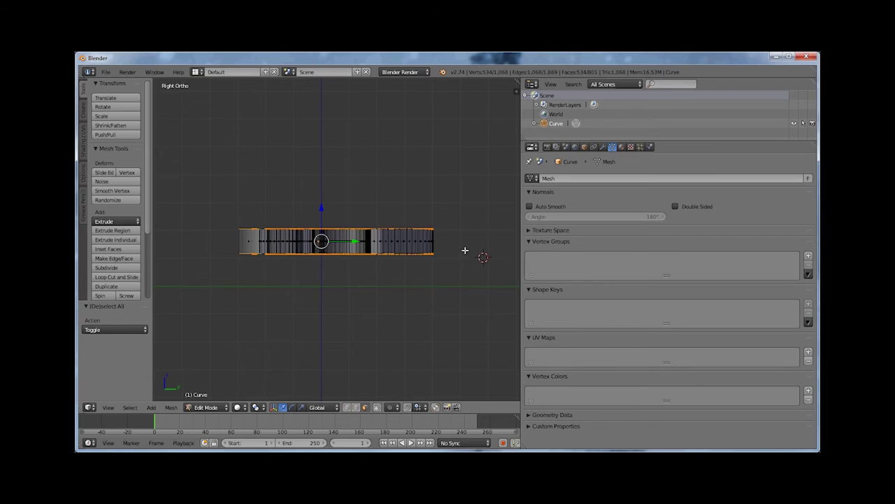
pyautogui.moveTo(390, 251)
pyautogui.mouseDown()
pyautogui.moveTo(393, 304)
pyautogui.moveTo(385, 247)
pyautogui.moveTo(387, 254)
pyautogui.mouseUp()
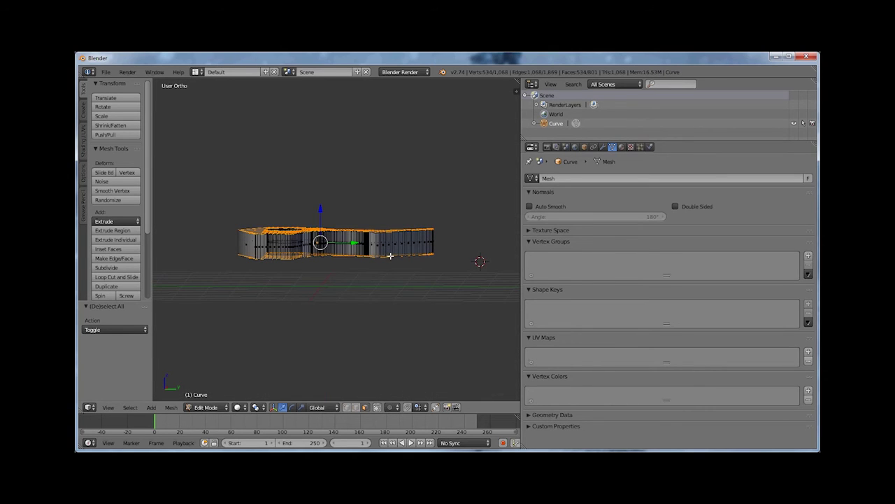
# Extrude the selected top and bottom faces in place and scale them along Z by about 1.381.
pyautogui.press('KP_3')
pyautogui.press('e')
pyautogui.rightClick(387, 255)
pyautogui.click(302, 407)
pyautogui.moveTo(321, 208); pyautogui.dragTo(323, 194)
pyautogui.moveTo(379, 205); pyautogui.dragTo(382, 232)
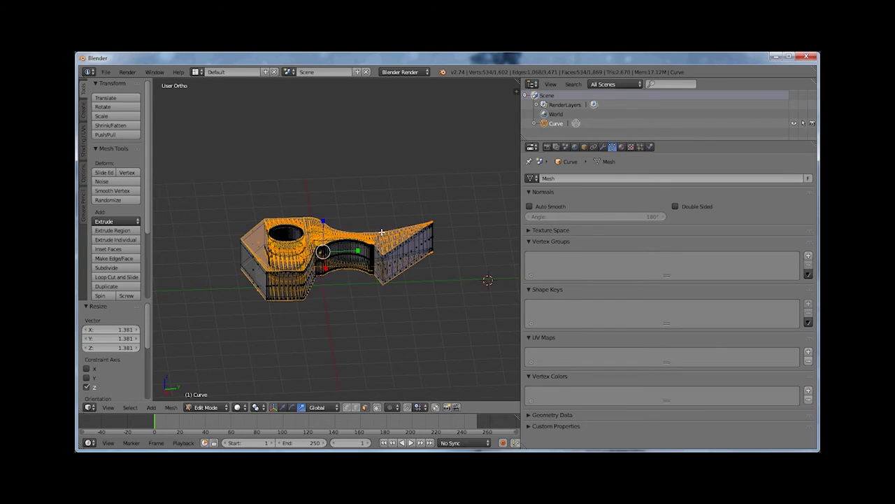
# Return to perspective view, scale the extruded top and bottom faces uniformly and deselect everything.
pyautogui.press('KP_5')
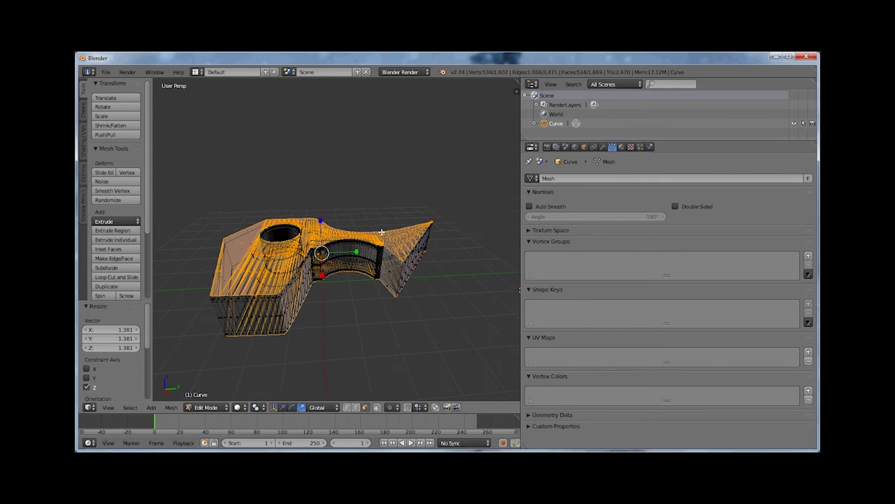
pyautogui.press('s')
pyautogui.click(452, 254)
pyautogui.press('a')
# Switch to edge select mode and limit selection to visible geometry.
pyautogui.moveTo(386, 269); pyautogui.dragTo(374, 306)
pyautogui.click(356, 408)
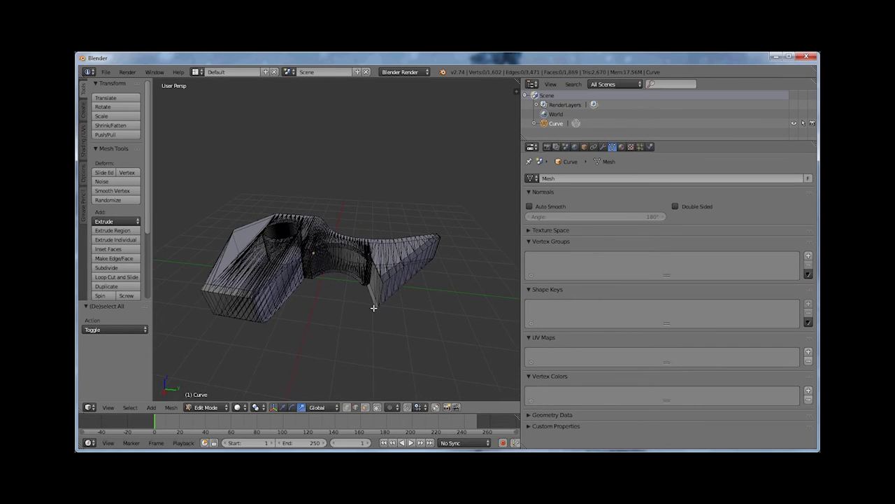
pyautogui.click(365, 408)
pyautogui.click(377, 408)
pyautogui.click(354, 408)
# Try to select the edge loop along the upper rim of the arched cut-out.
pyautogui.moveTo(366, 316); pyautogui.dragTo(372, 323)
pyautogui.rightClick(355, 244)
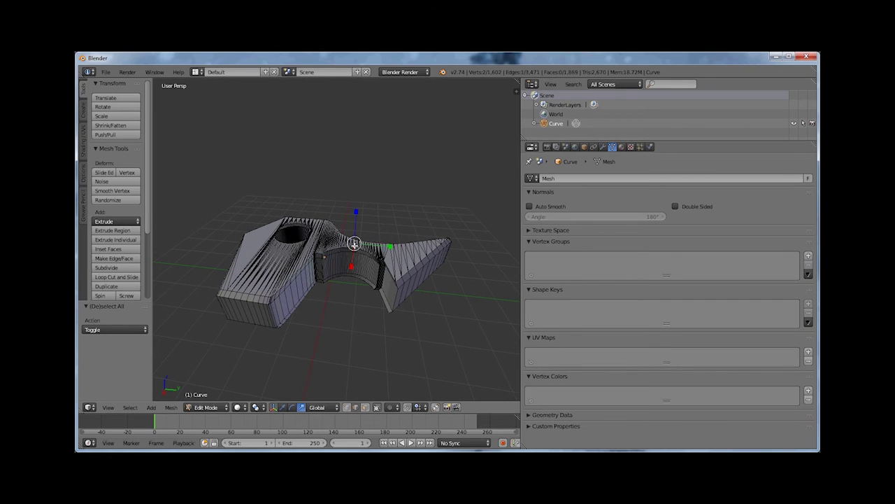
pyautogui.scroll(5, 366, 258)
pyautogui.keyDown('alt'); pyautogui.rightClick(366, 267); pyautogui.keyUp('alt')
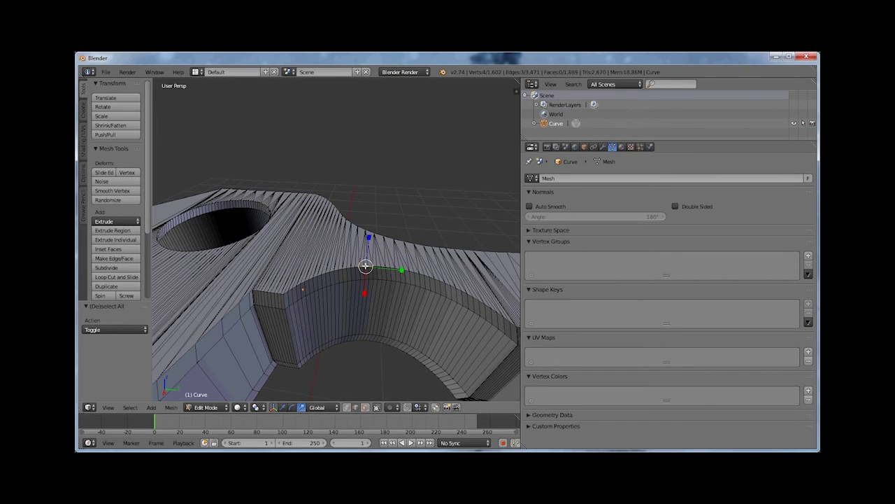
pyautogui.keyDown('alt'); pyautogui.rightClick(297, 288); pyautogui.keyUp('alt')
pyautogui.press('a')
pyautogui.moveTo(388, 298); pyautogui.dragTo(355, 302)
pyautogui.scroll(-2, 386, 292)
pyautogui.scroll(4, 408, 309)
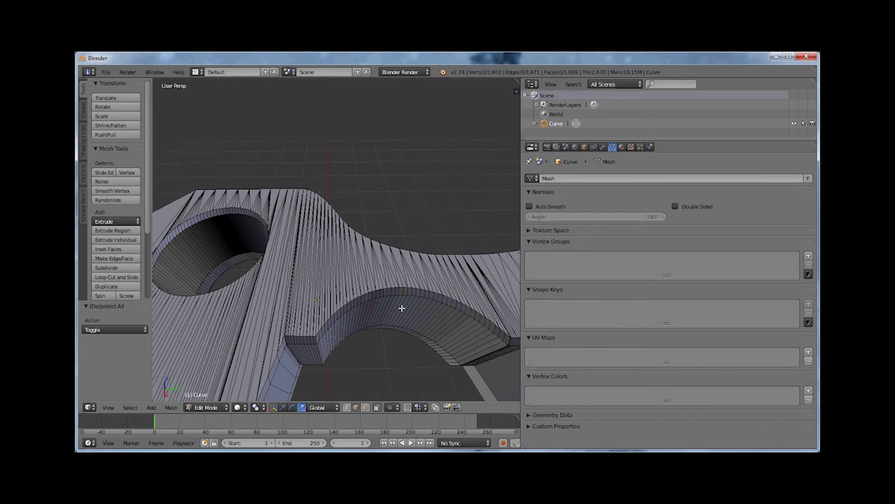
pyautogui.rightClick(378, 289)
pyautogui.press('a')
pyautogui.scroll(-5, 430, 329)
# Undo the selection changes until the extruded top and bottom faces are selected again in face select mode.
pyautogui.hotkey('ctrl', 'z')
pyautogui.hotkey('ctrl', 'z')
pyautogui.hotkey('ctrl', 'z')
pyautogui.hotkey('ctrl', 'z')
pyautogui.hotkey('ctrl', 'z')
pyautogui.hotkey('ctrl', 'z')
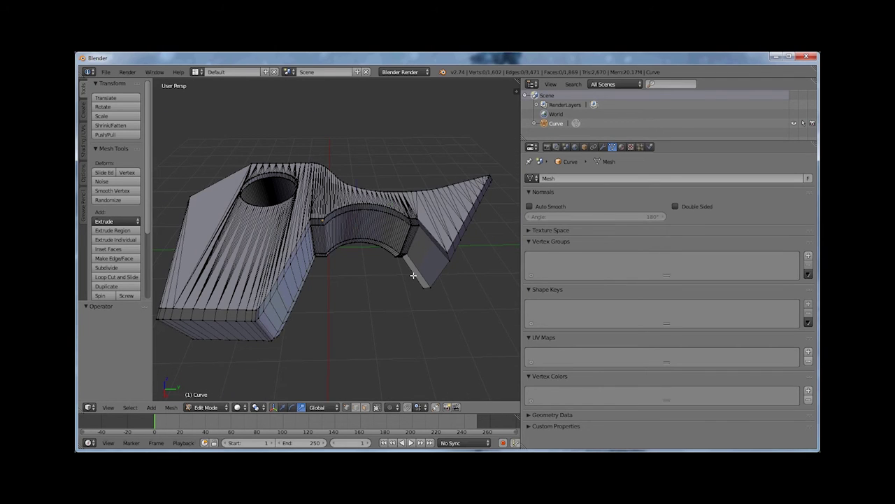
pyautogui.hotkey('ctrl', 'z')
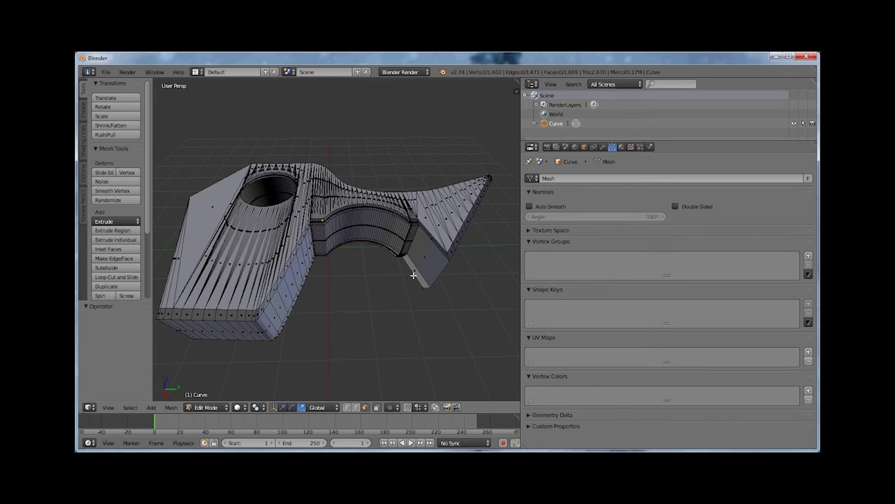
pyautogui.hotkey('ctrl', 'z')
pyautogui.hotkey('ctrl', 'z')
pyautogui.hotkey('ctrl', 'z')
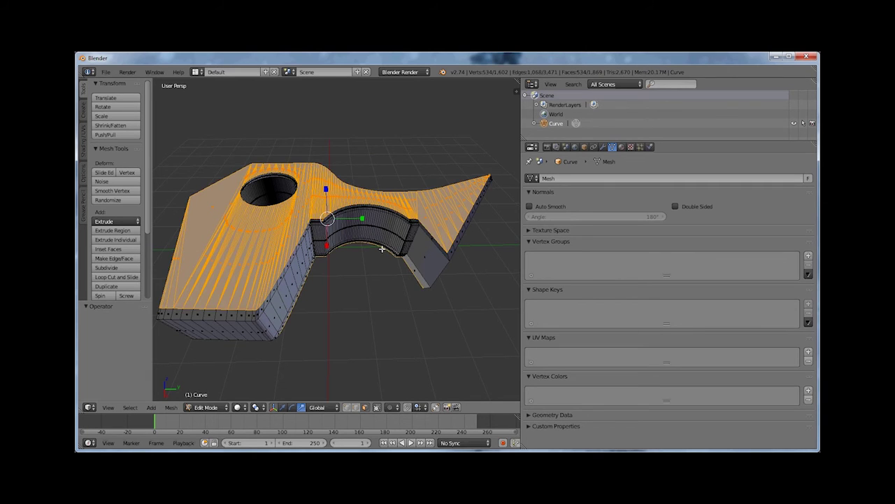
# Undo the rim extrusions and face scaling until the plain mesh is back in Object Mode.
pyautogui.hotkey('ctrl', 'z')
pyautogui.hotkey('ctrl', 'z')
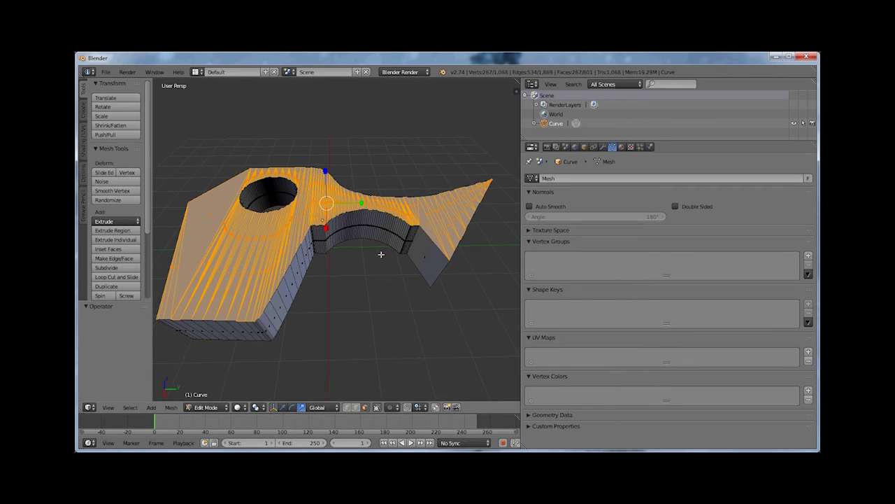
pyautogui.hotkey('ctrl', 'z')
pyautogui.hotkey('ctrl', 'z')
pyautogui.hotkey('ctrl', 'z')
pyautogui.hotkey('ctrl', 'z')
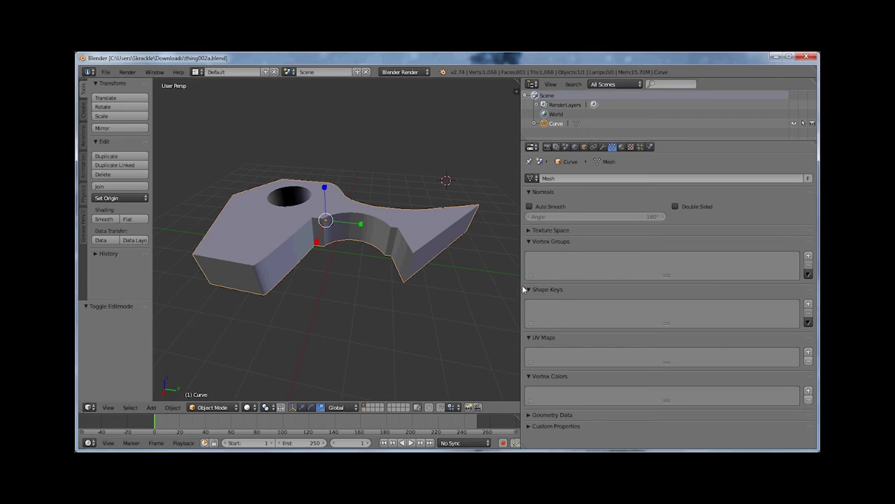
# Enter Edit Mode, select the whole mesh and merge its duplicate vertices with Remove Doubles.
pyautogui.moveTo(385, 278); pyautogui.dragTo(372, 305)
pyautogui.click(212, 408)
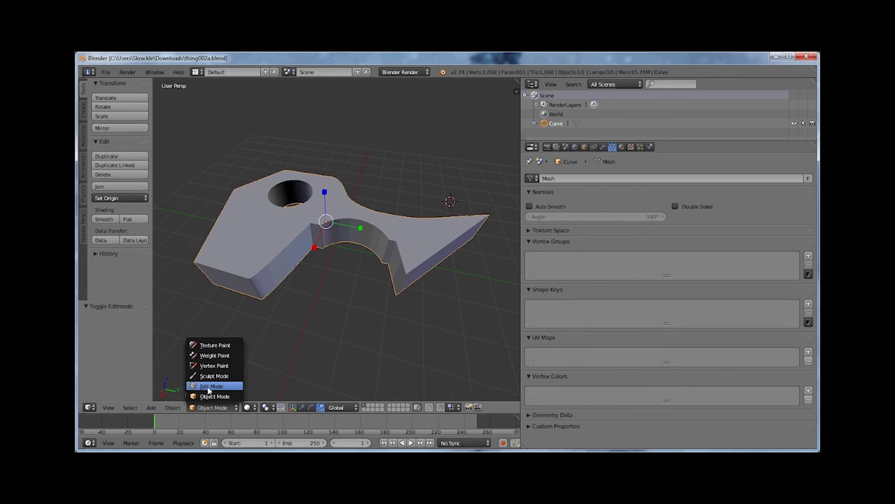
pyautogui.click(213, 389)
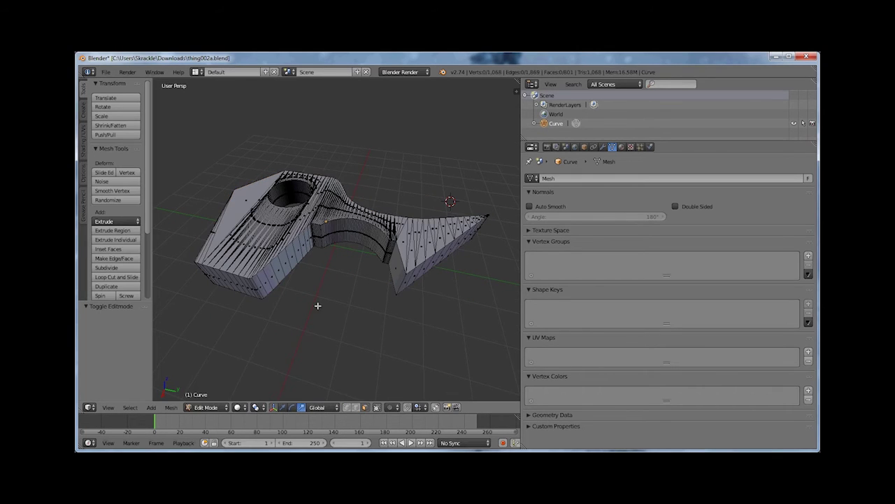
pyautogui.click(355, 408)
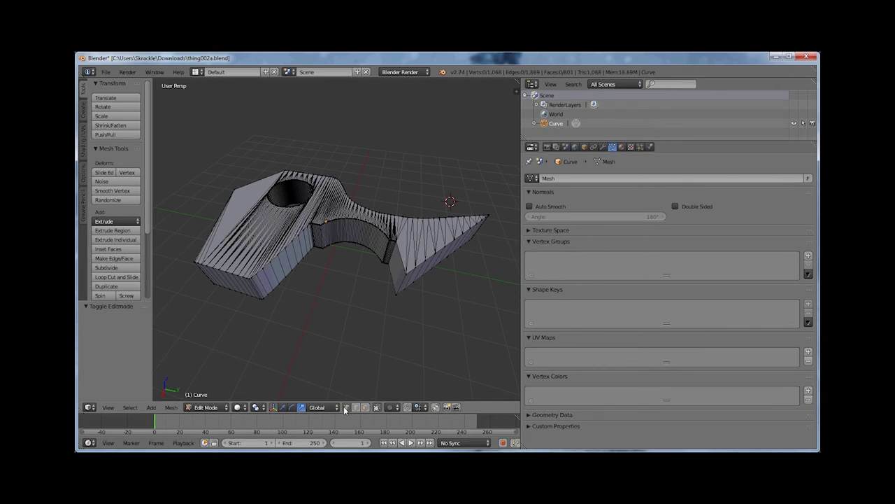
pyautogui.press('a')
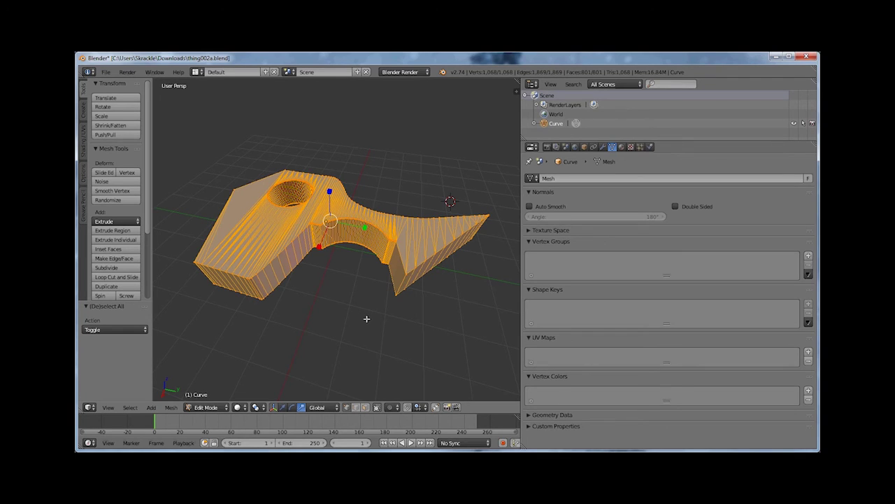
pyautogui.press('w')
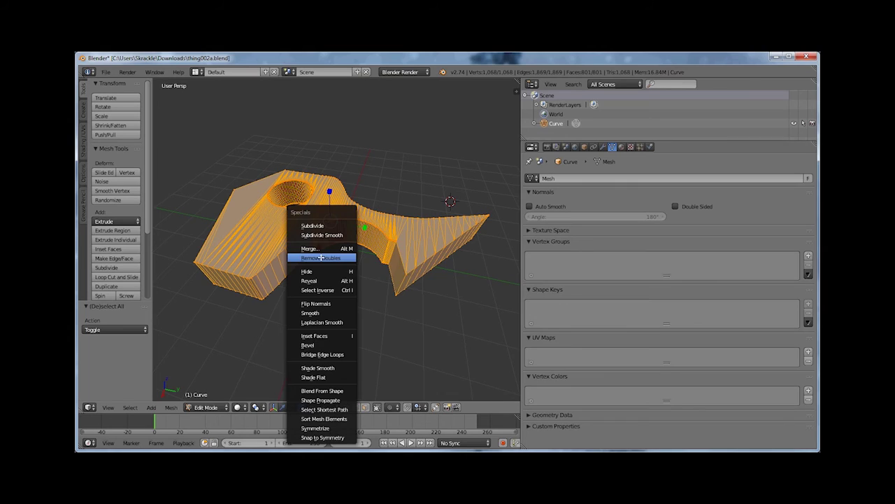
pyautogui.click(322, 258)
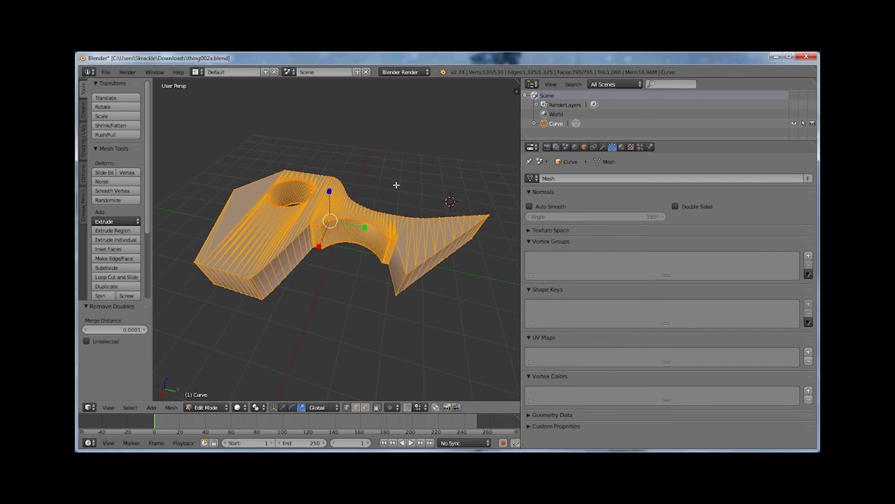
# Return the cleaned mesh to Object Mode.
pyautogui.moveTo(368, 259); pyautogui.dragTo(343, 273)
pyautogui.click(207, 407)
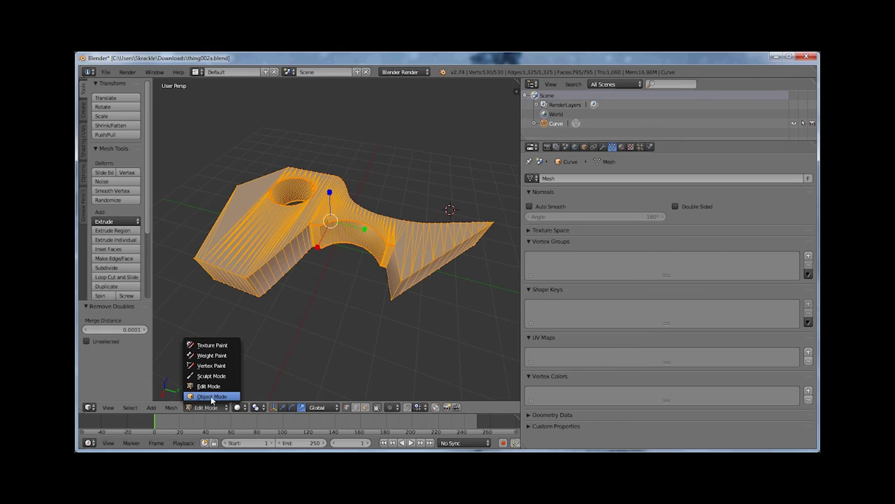
pyautogui.click(213, 398)
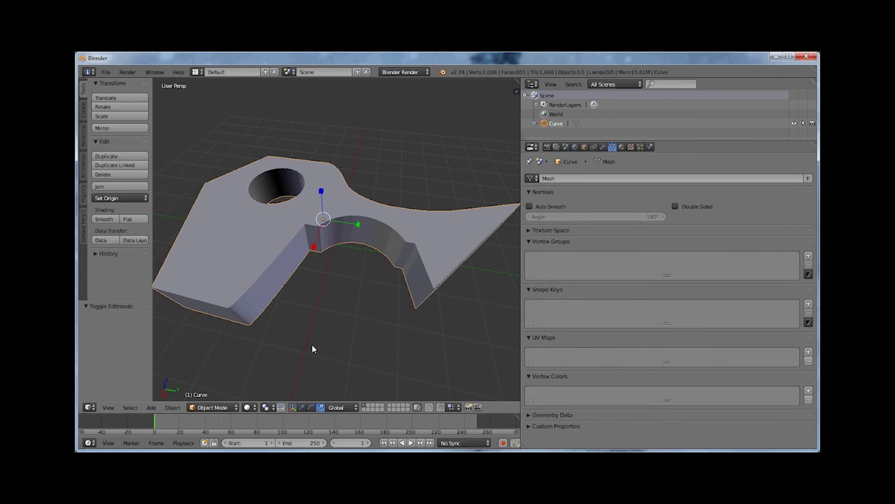
# Export the model in STL format to the Downloads folder with the file name untitledthing001.stl.
pyautogui.scroll(-2, 348, 302)
pyautogui.moveTo(348, 301); pyautogui.dragTo(355, 284)
pyautogui.scroll(2, 367, 276)
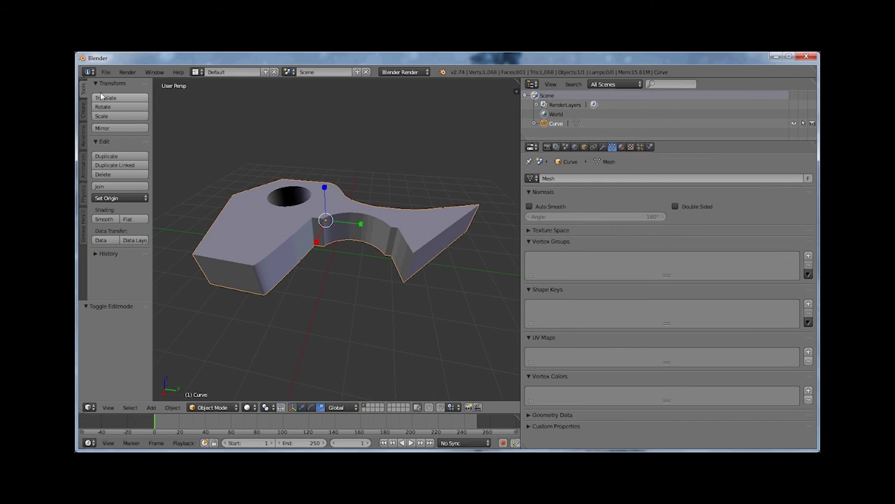
pyautogui.click(106, 72)
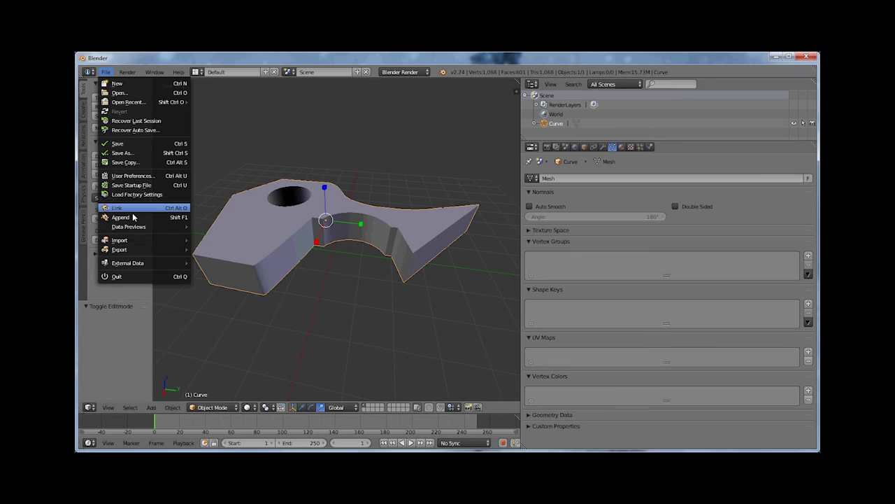
pyautogui.moveTo(137, 249)
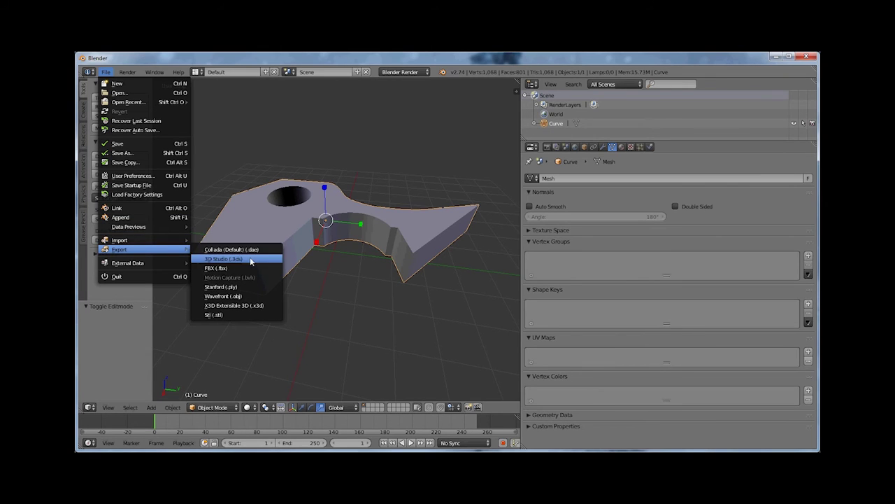
pyautogui.click(236, 316)
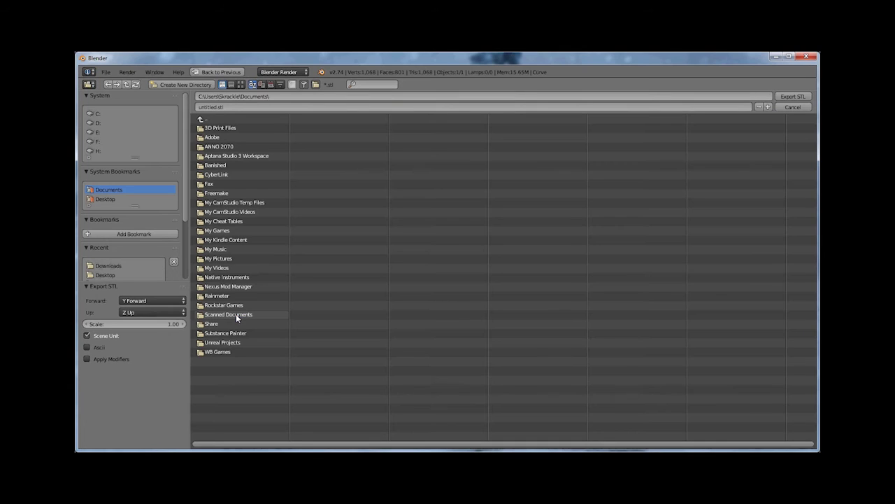
pyautogui.click(109, 267)
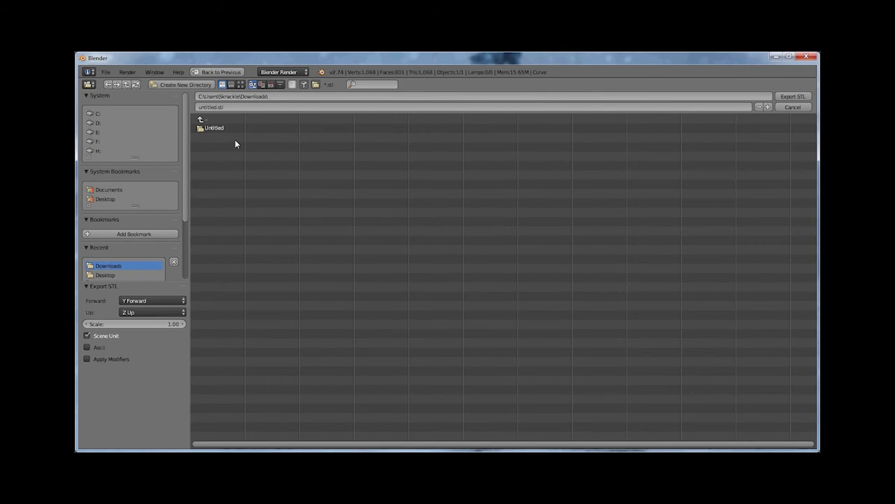
pyautogui.doubleClick(216, 107)
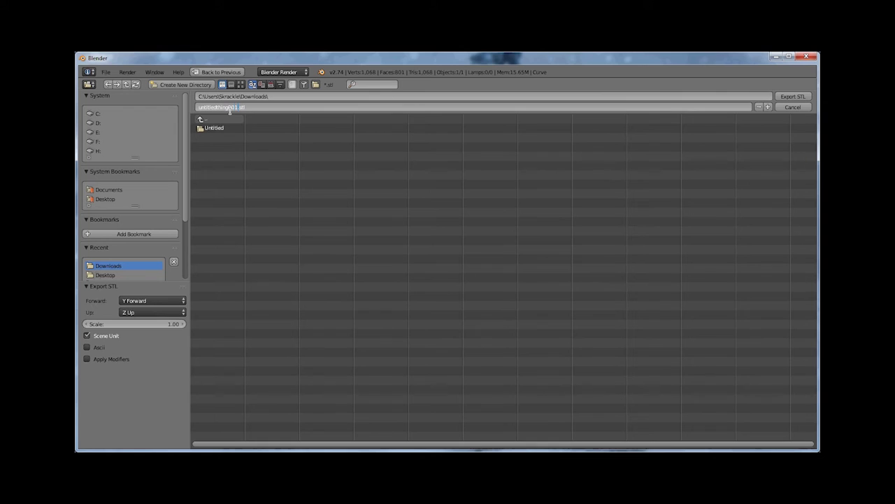
pyautogui.press('Return')
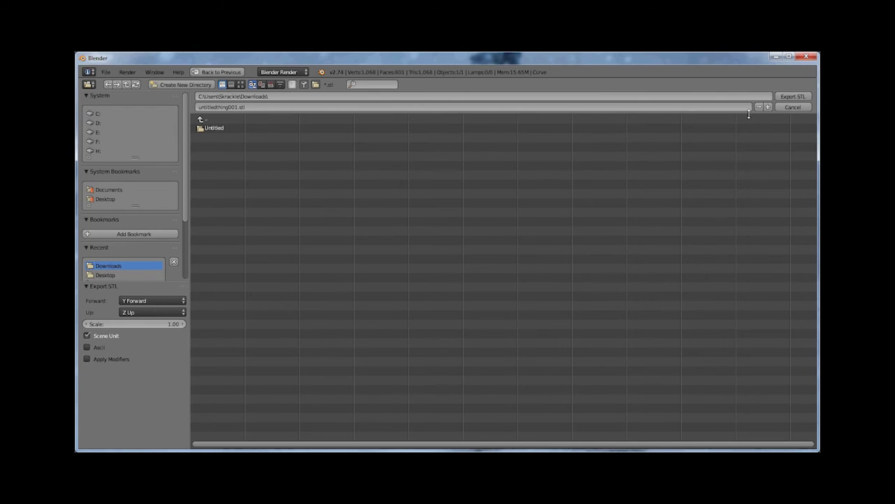